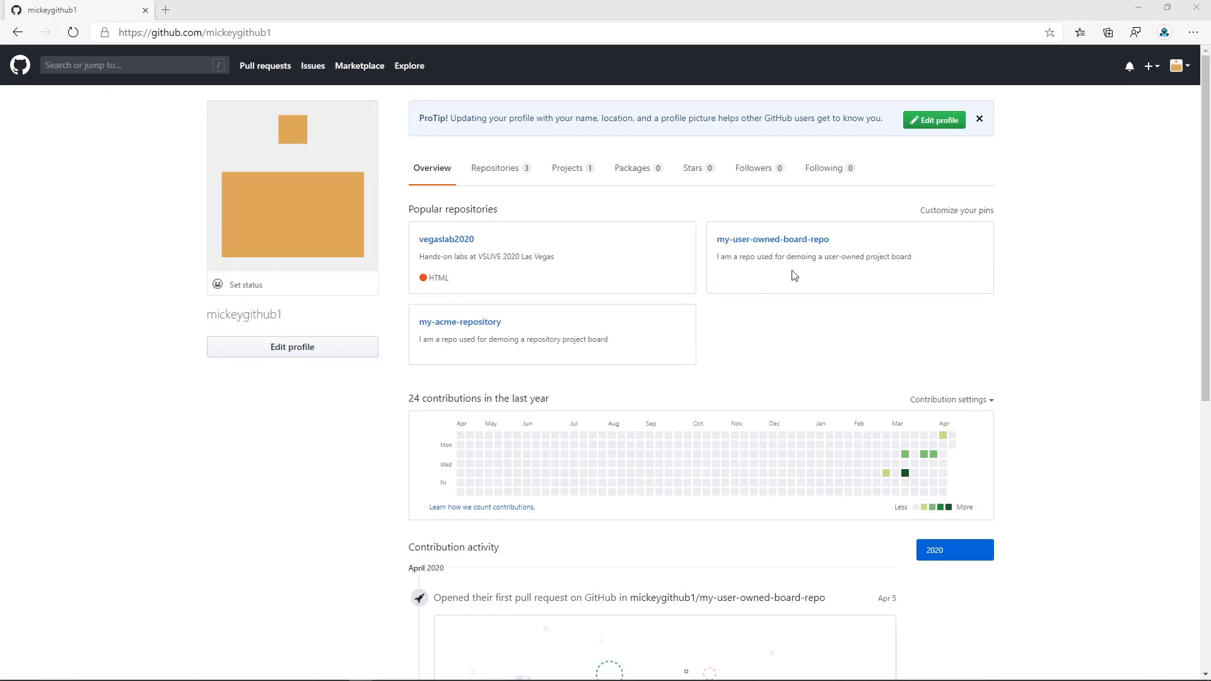
# Open the project board User Owned Board 1 from the account's list of projects
pyautogui.click(1180, 67)
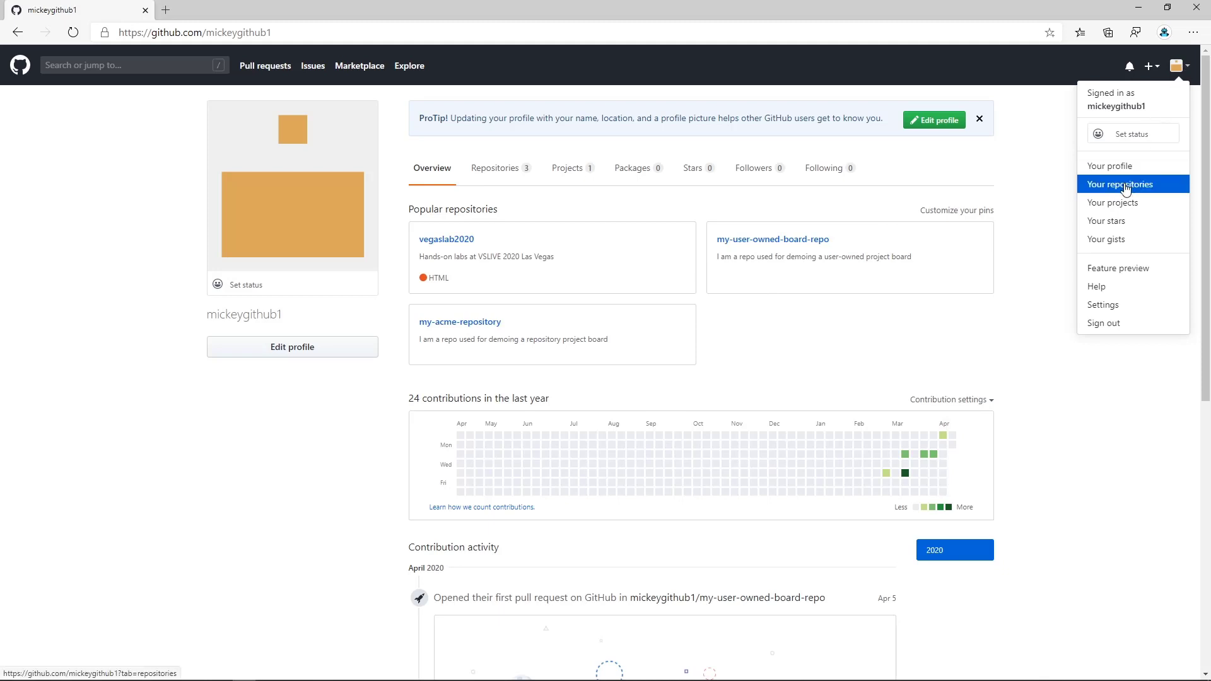
pyautogui.click(1120, 213)
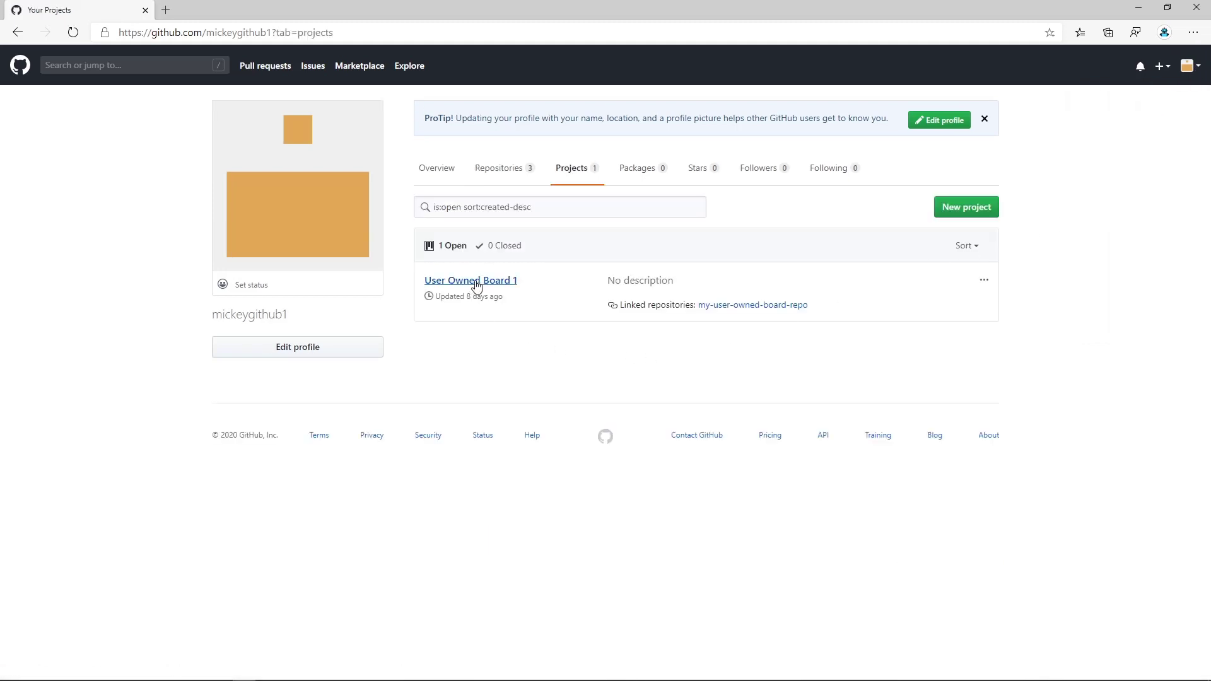
pyautogui.click(477, 286)
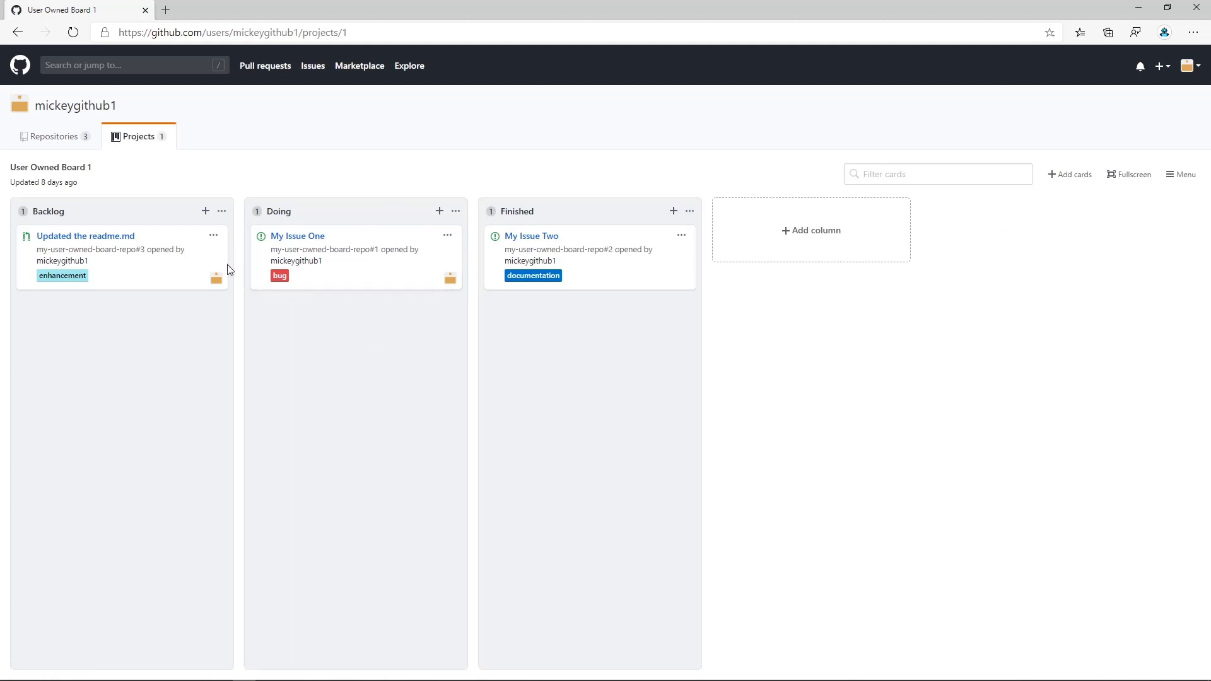
pyautogui.moveTo(80, 282)
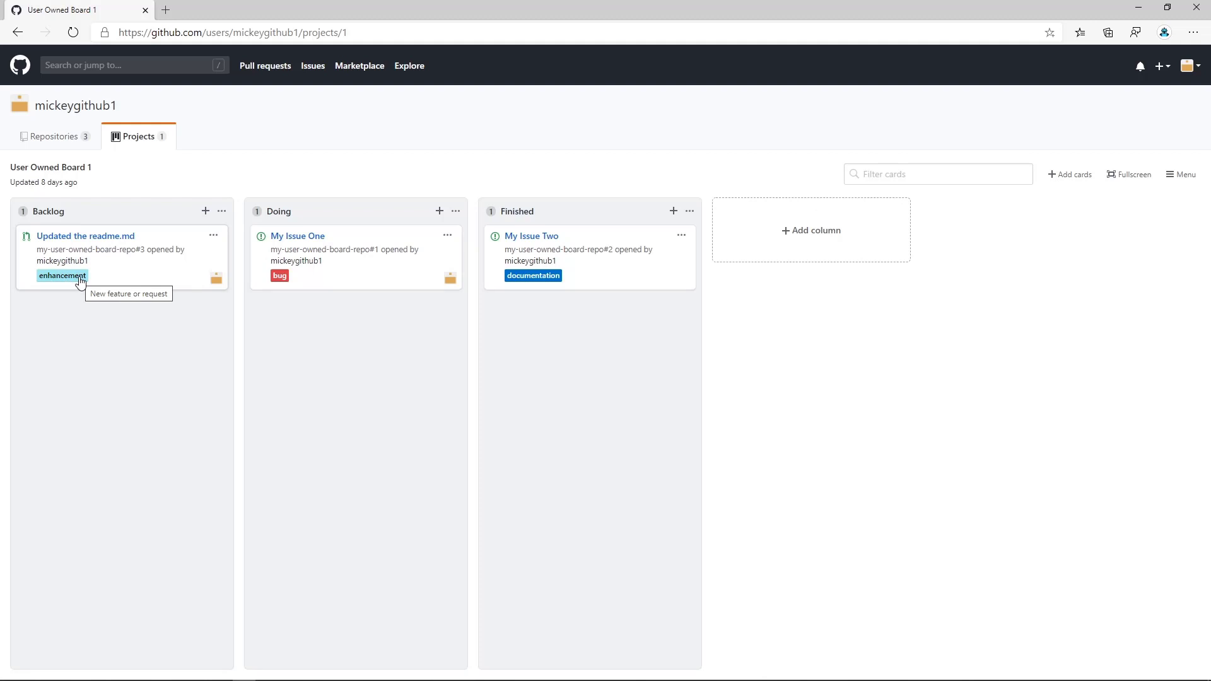
# View the details of the "Updated the readme.md" card and open its full pull request to review the activity and project status
pyautogui.click(63, 238)
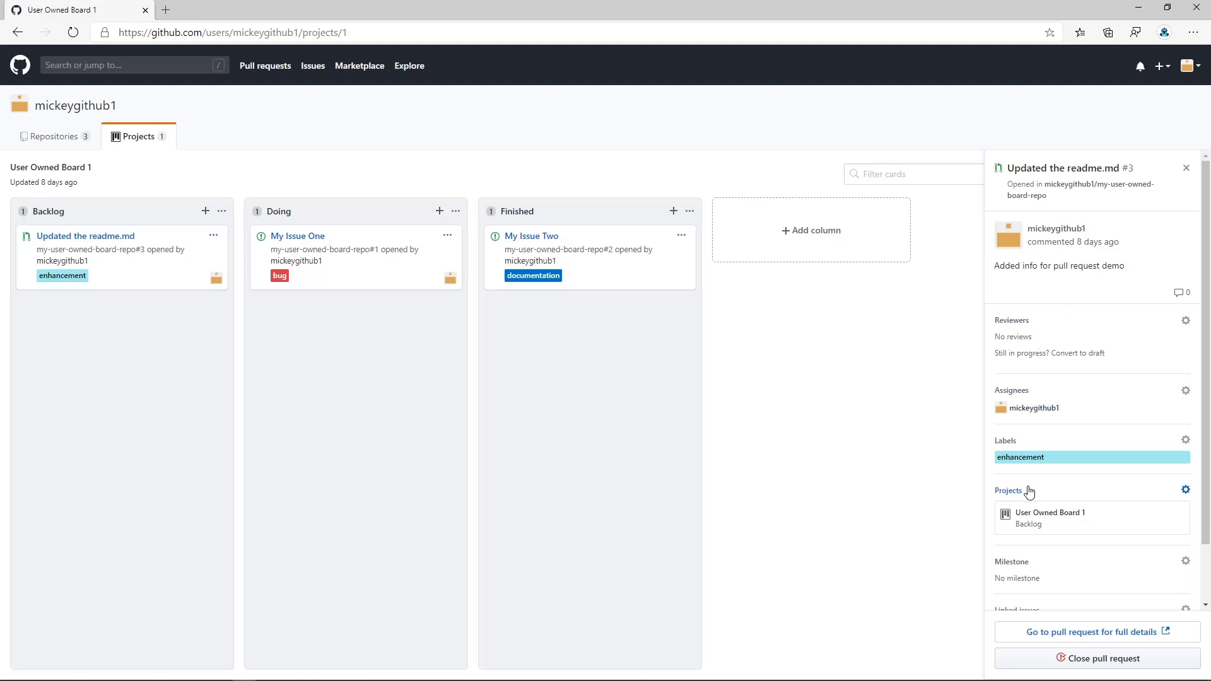
pyautogui.scroll(-1, 1033, 533)
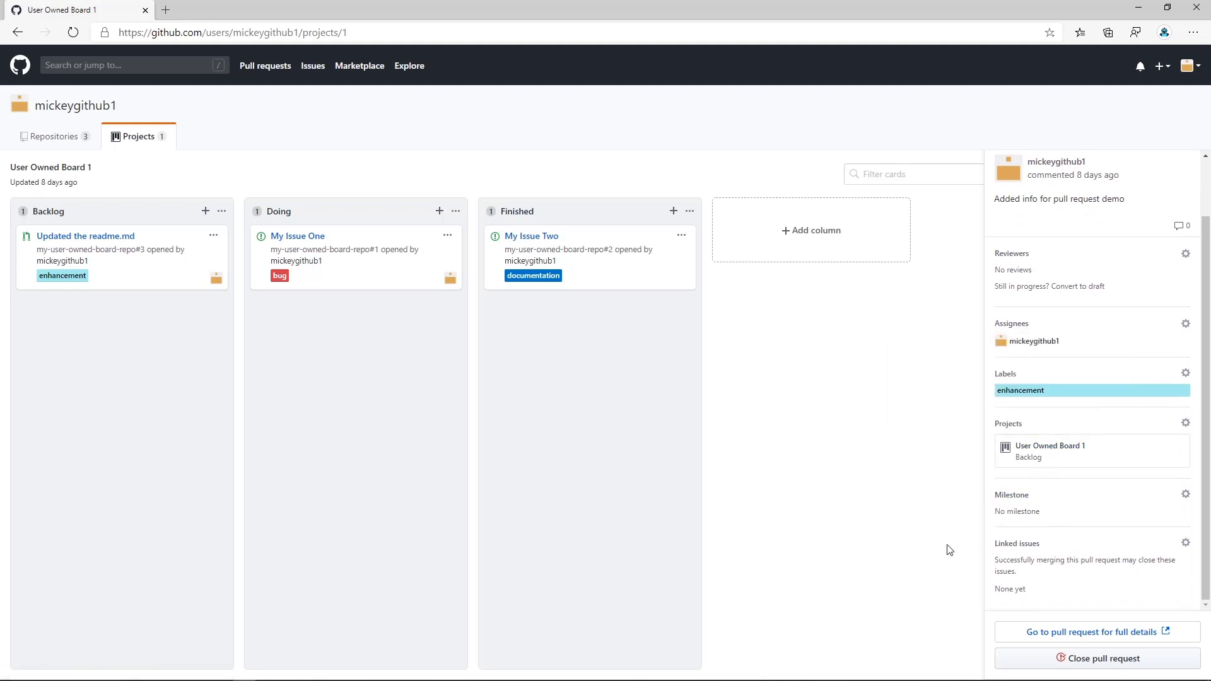
pyautogui.click(1048, 638)
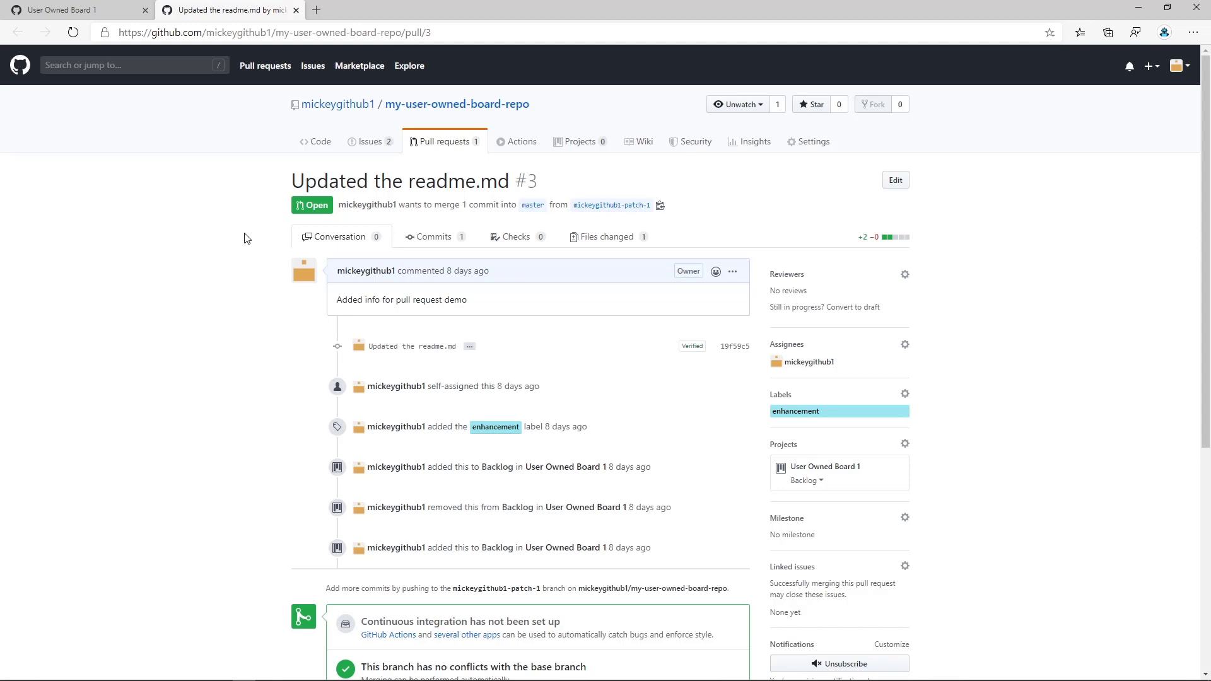
pyautogui.scroll(-3, 246, 238)
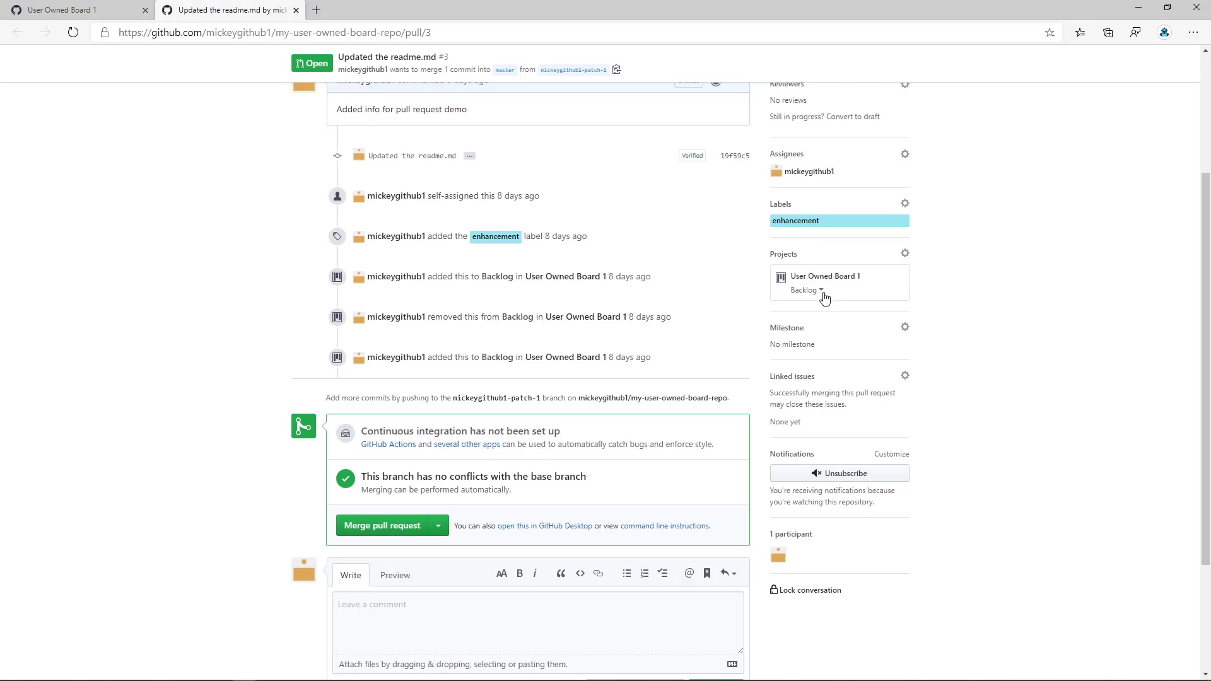
# Move the "Updated the readme.md" card on User Owned Board 1 from Backlog to Doing, and from there to Finished
pyautogui.click(82, 16)
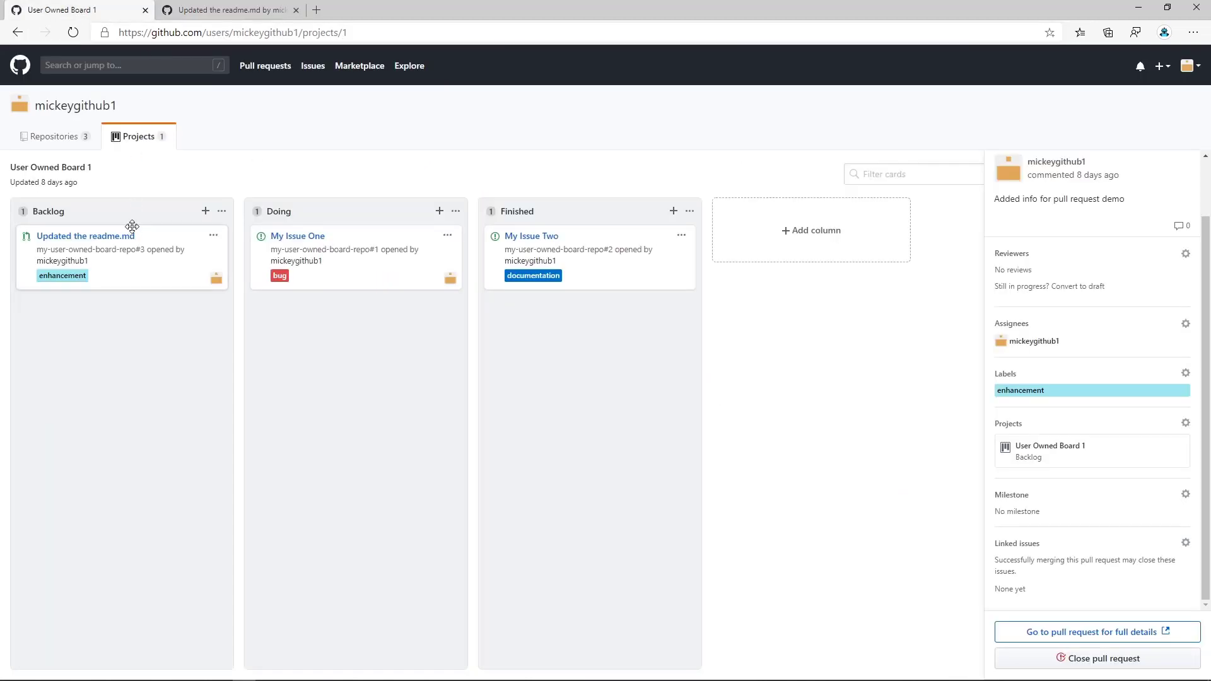
pyautogui.moveTo(106, 254); pyautogui.dragTo(347, 256)
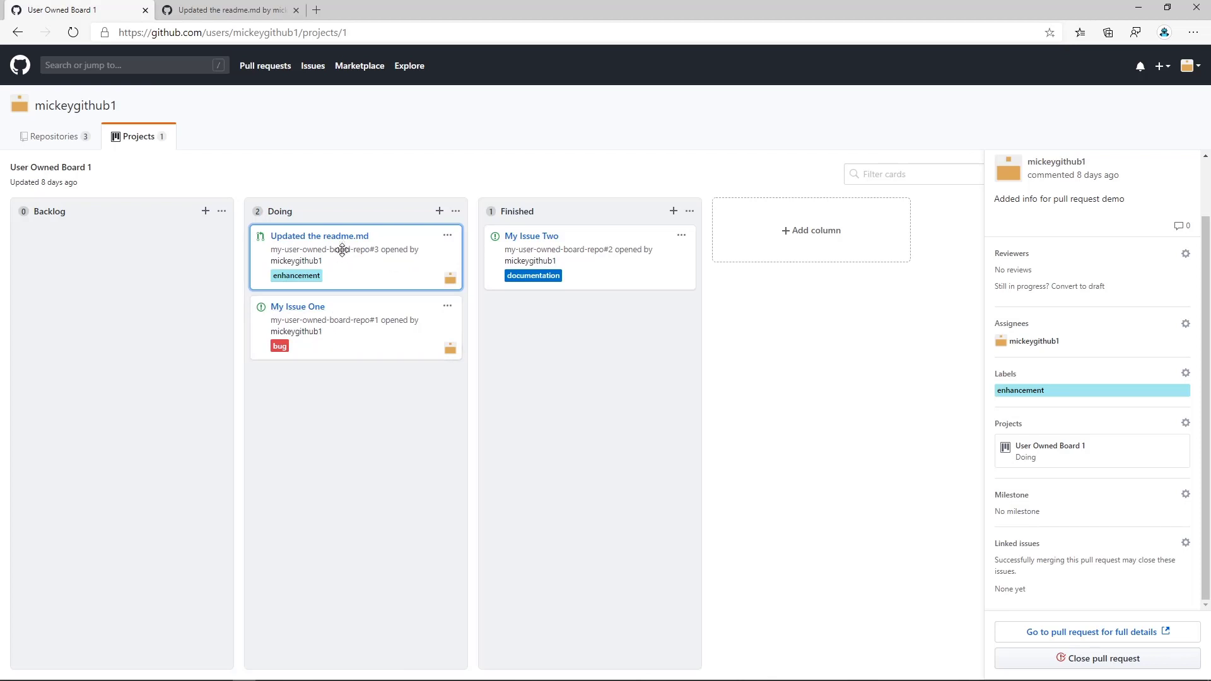
pyautogui.click(256, 16)
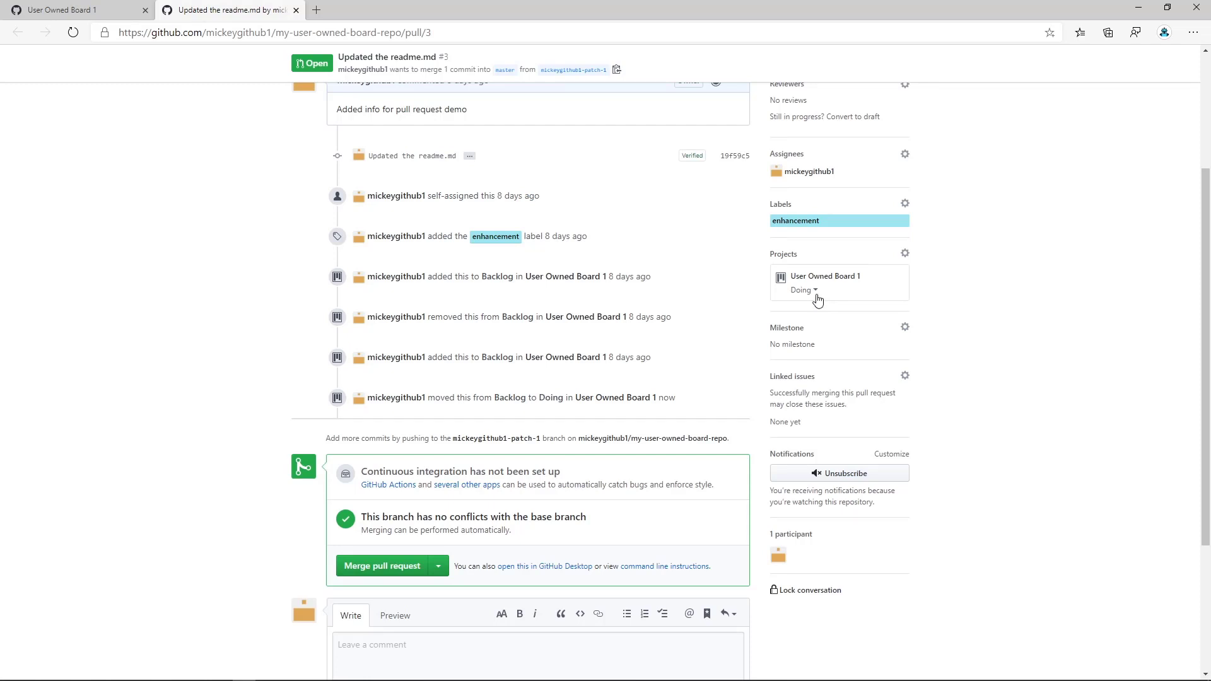
pyautogui.click(82, 9)
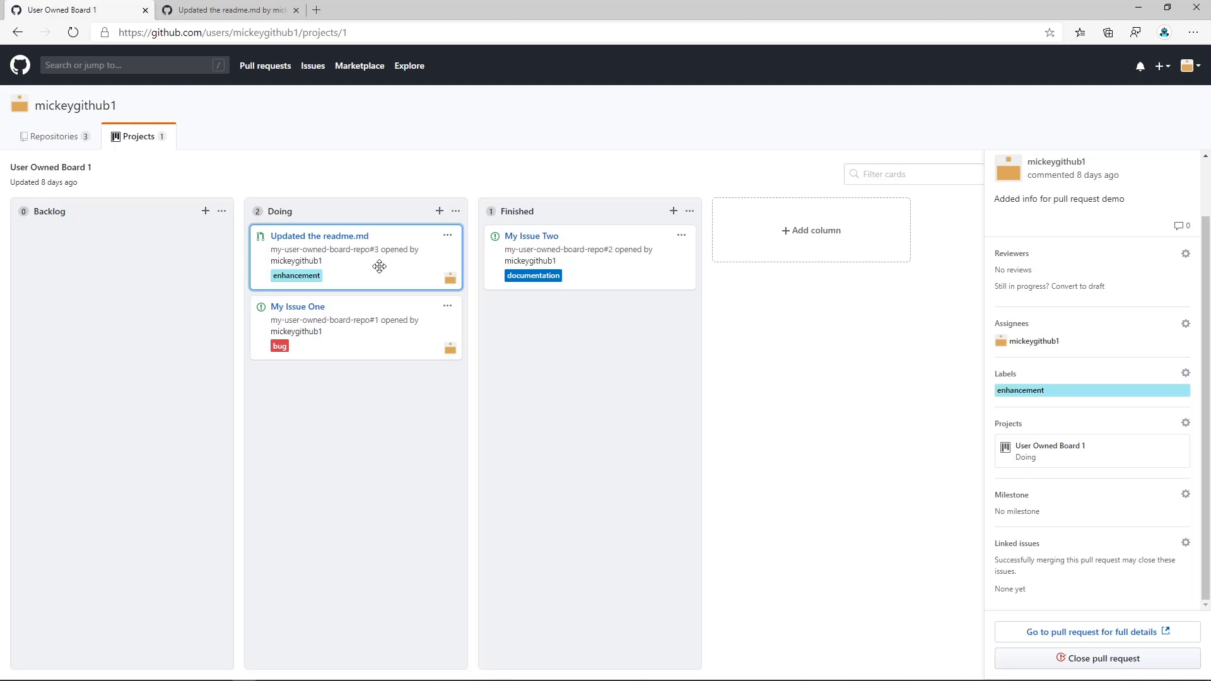
pyautogui.moveTo(345, 253); pyautogui.dragTo(579, 339)
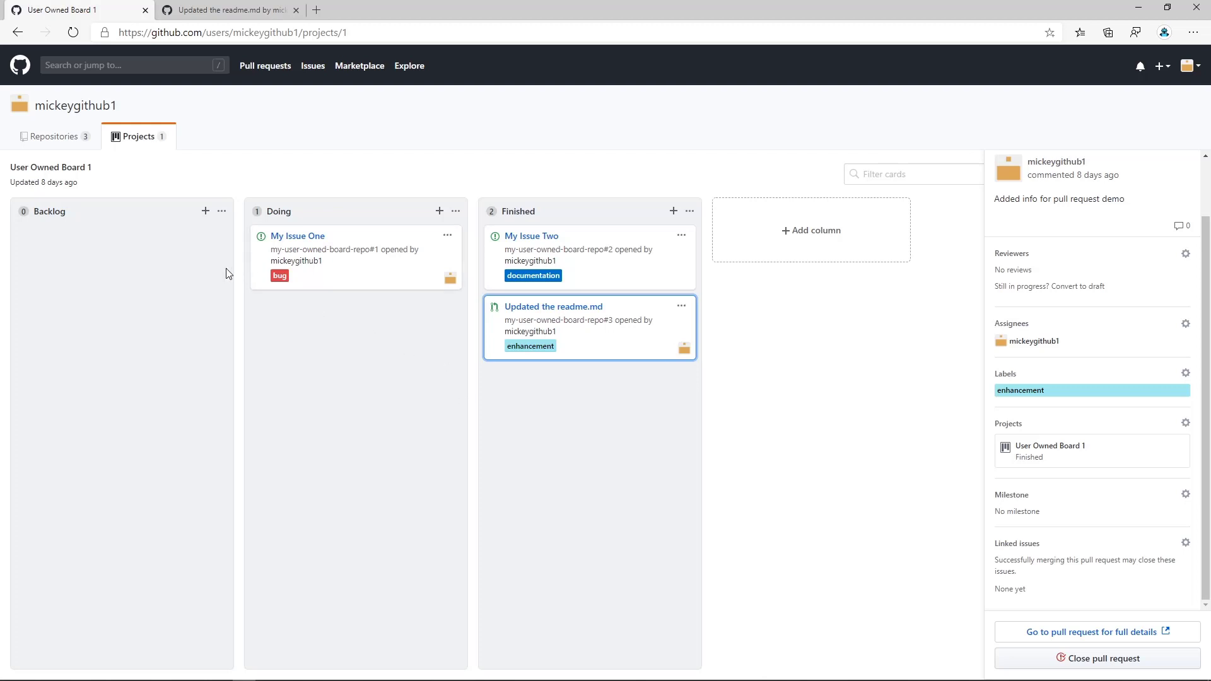
# View the automation settings of the Backlog column and leave them without changing the preset
pyautogui.click(221, 211)
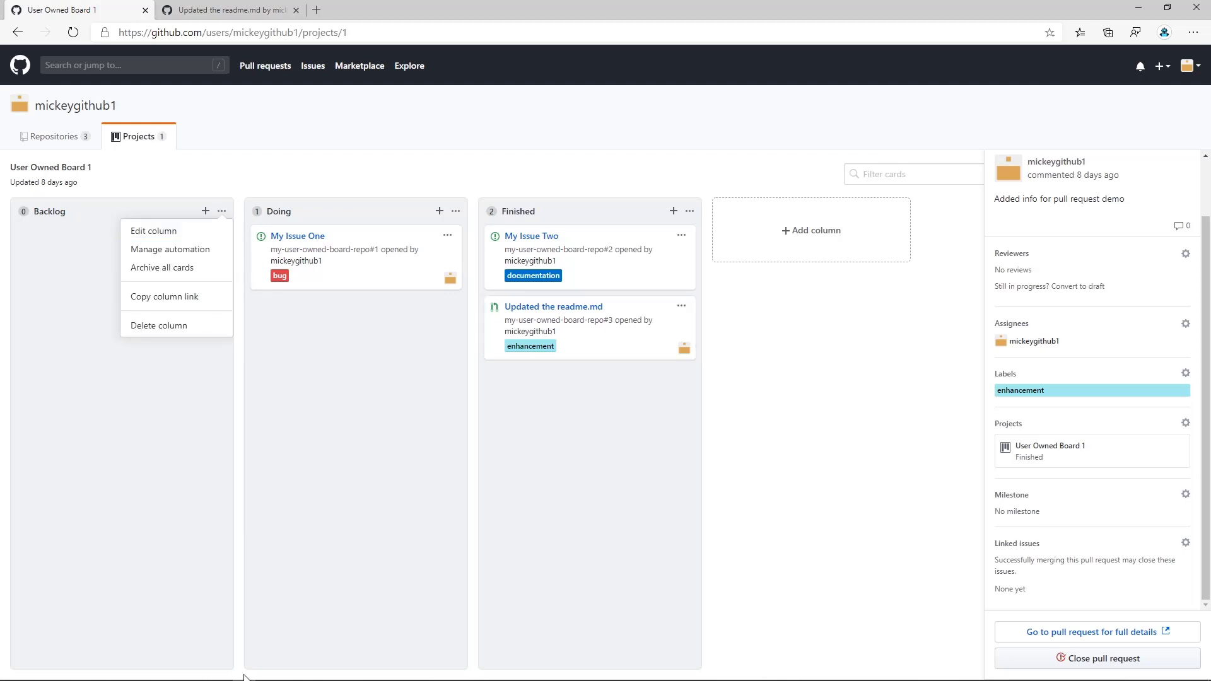
pyautogui.click(187, 250)
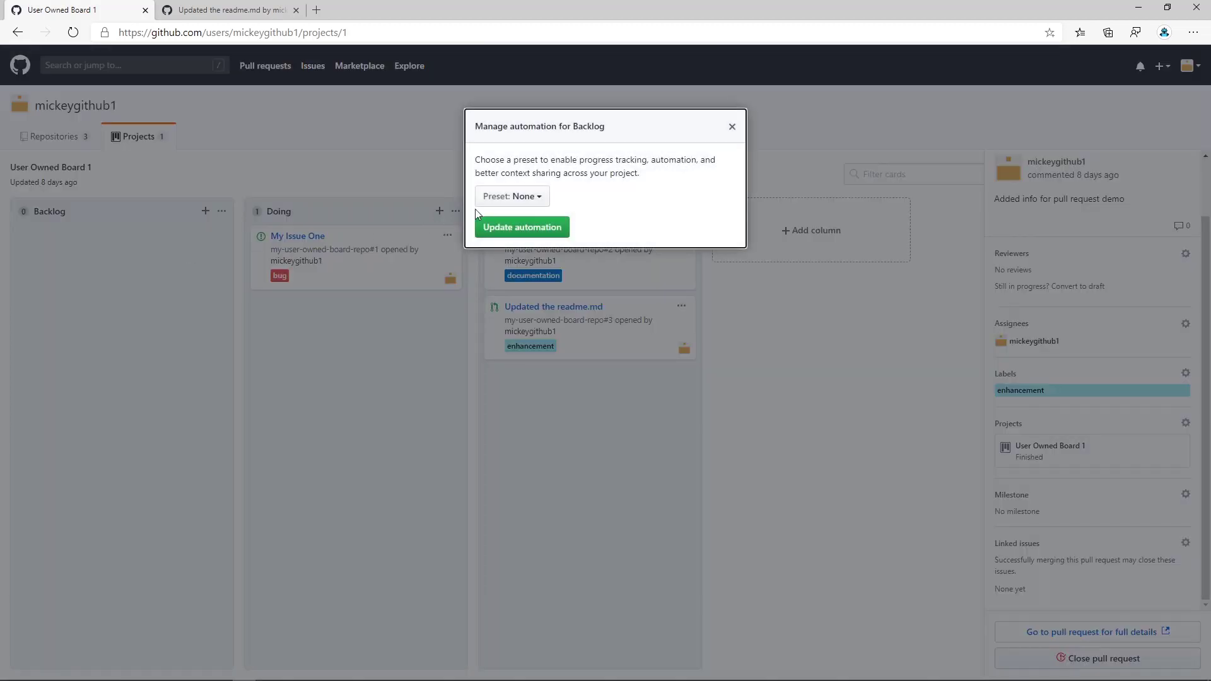
pyautogui.click(733, 128)
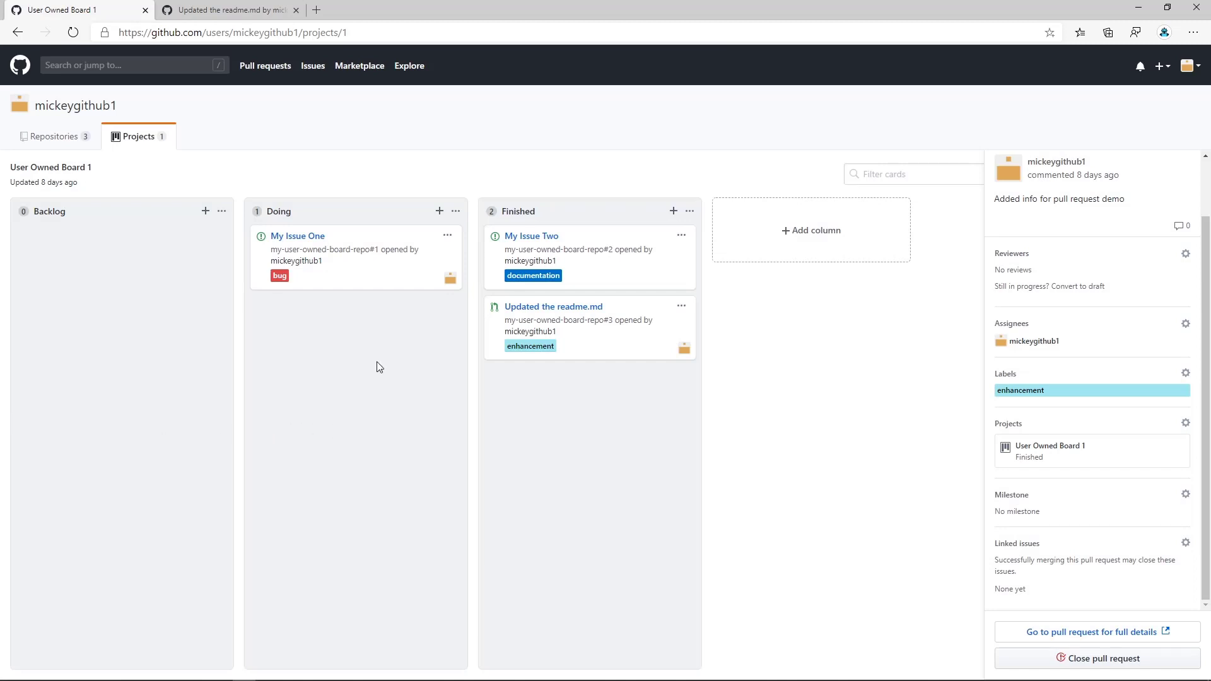
# Check the project status in the "Updated the readme.md" pull request and close the pull request without merging it
pyautogui.click(228, 10)
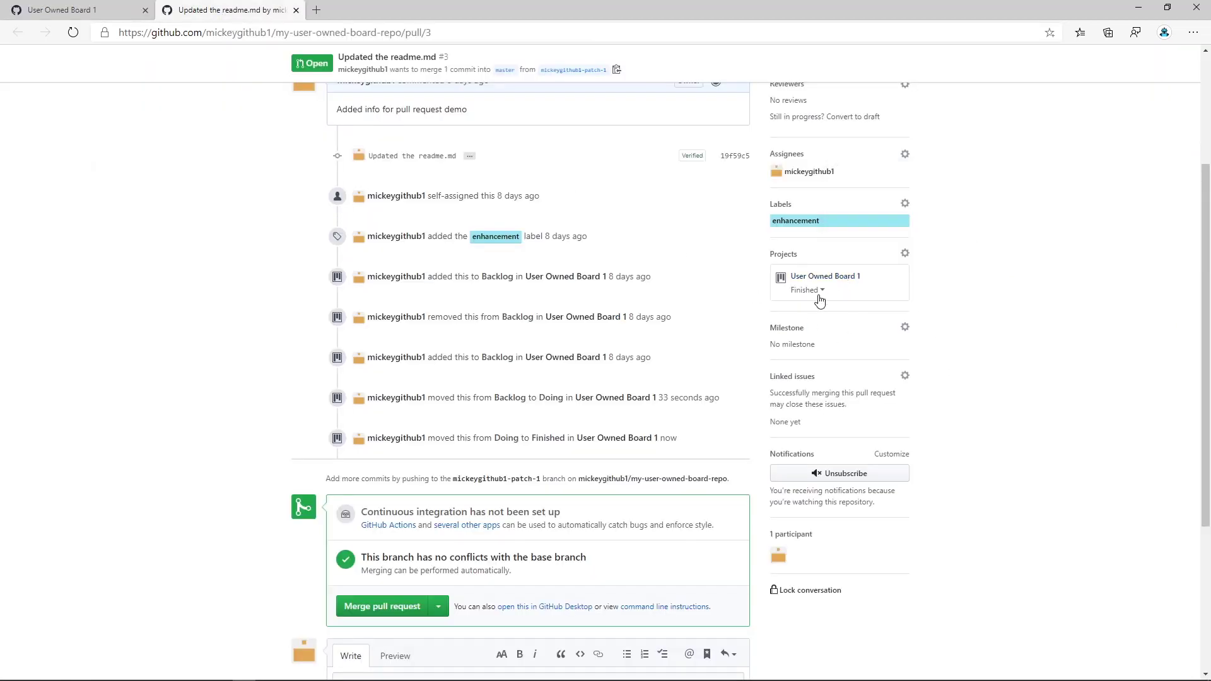
pyautogui.click(114, 11)
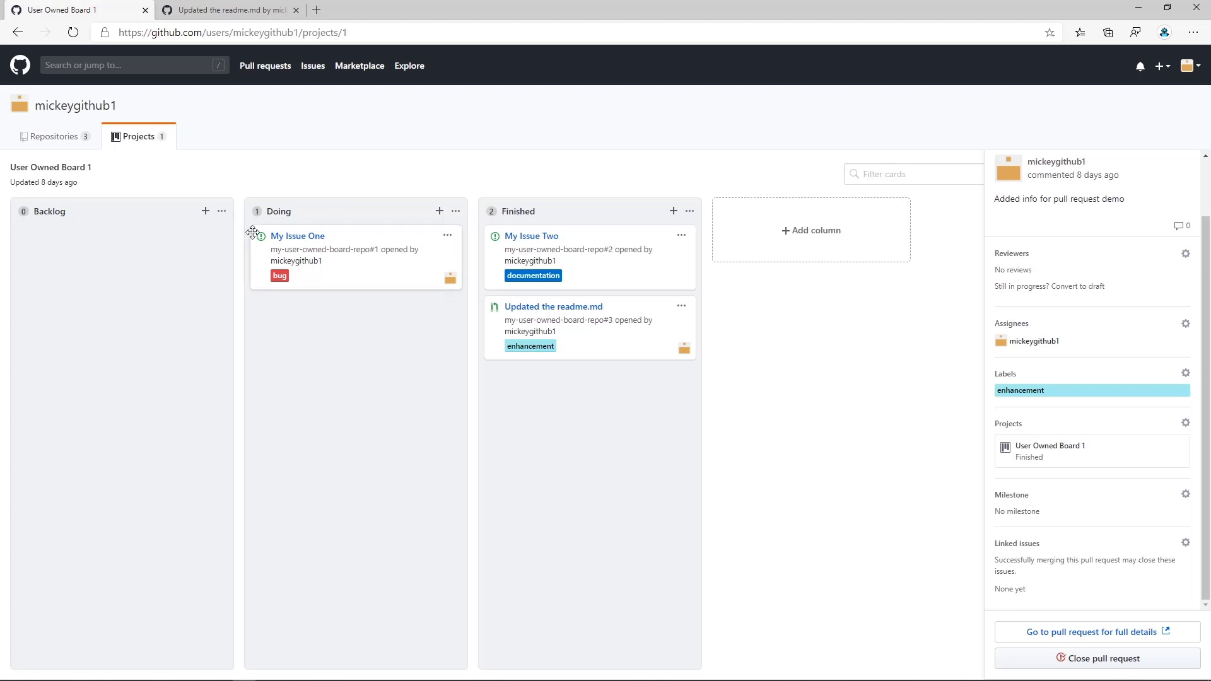
pyautogui.click(240, 14)
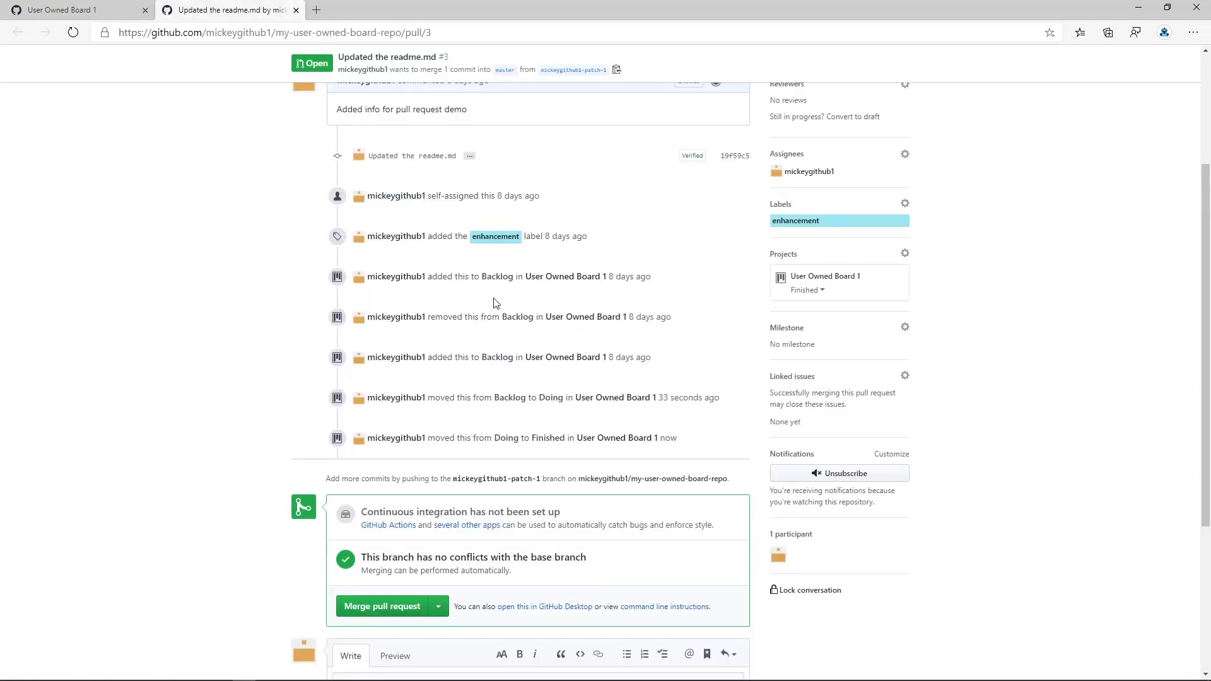
pyautogui.moveTo(407, 357)
pyautogui.scroll(-4, 407, 358)
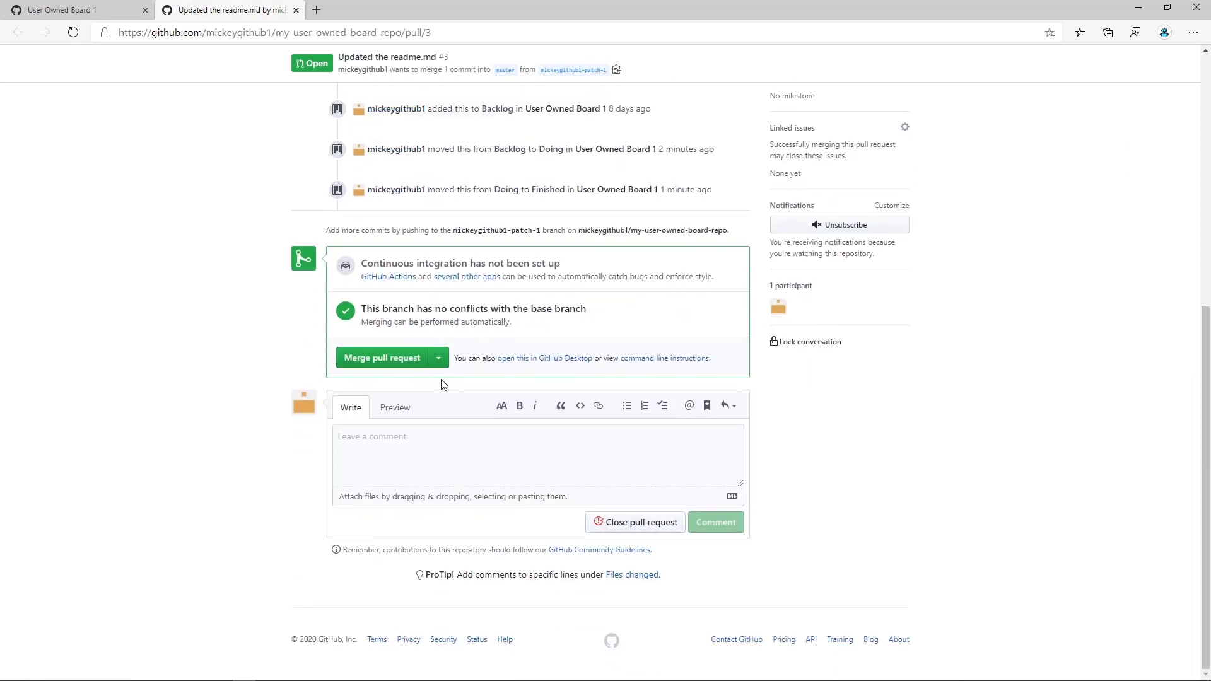
pyautogui.click(637, 524)
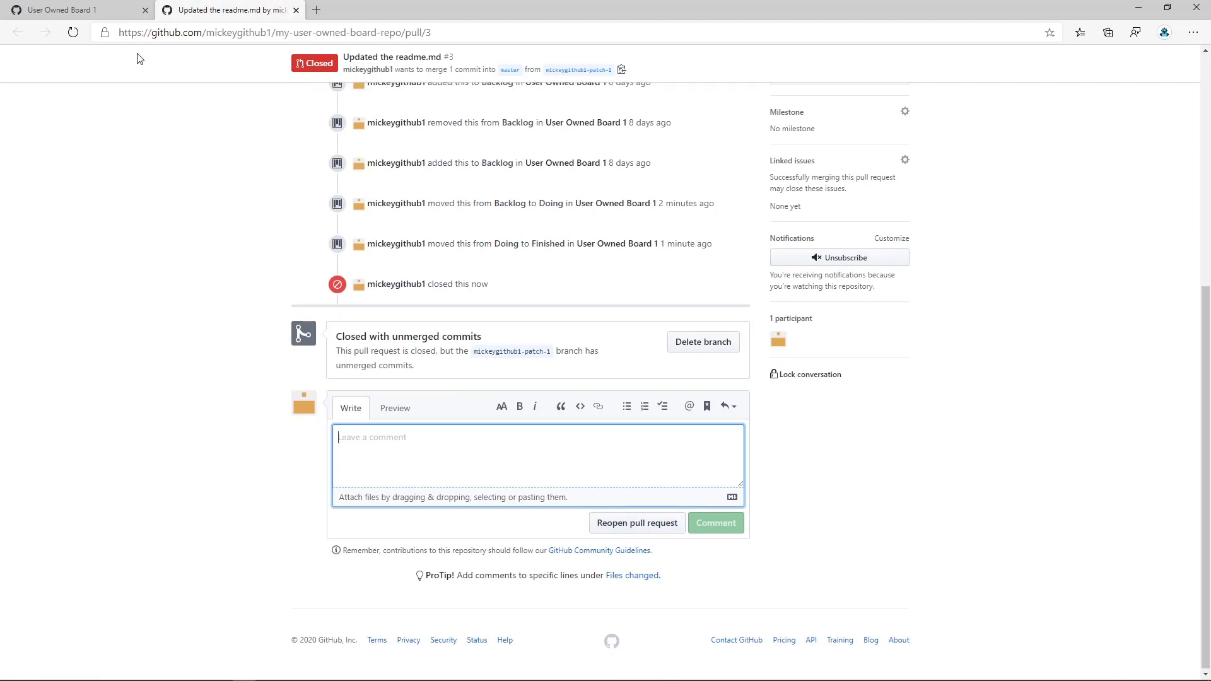
# Reopen the "Updated the readme.md" pull request from its card details on the board and check its status on the pull request page
pyautogui.click(92, 12)
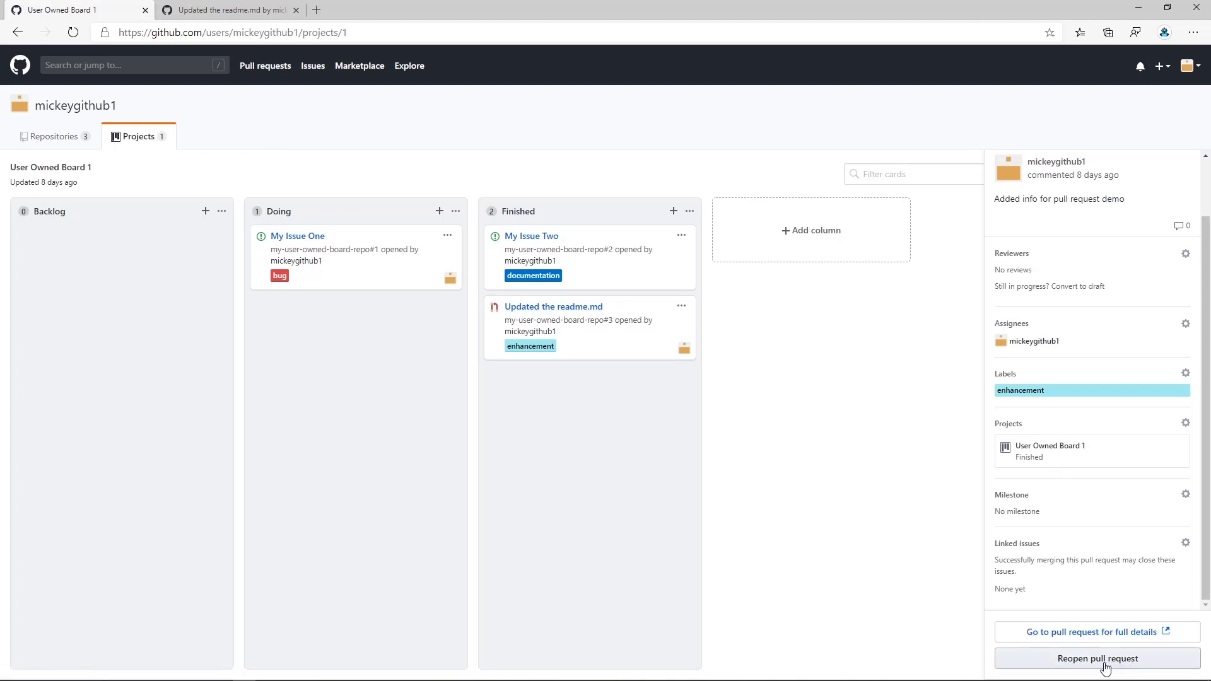
pyautogui.click(1069, 664)
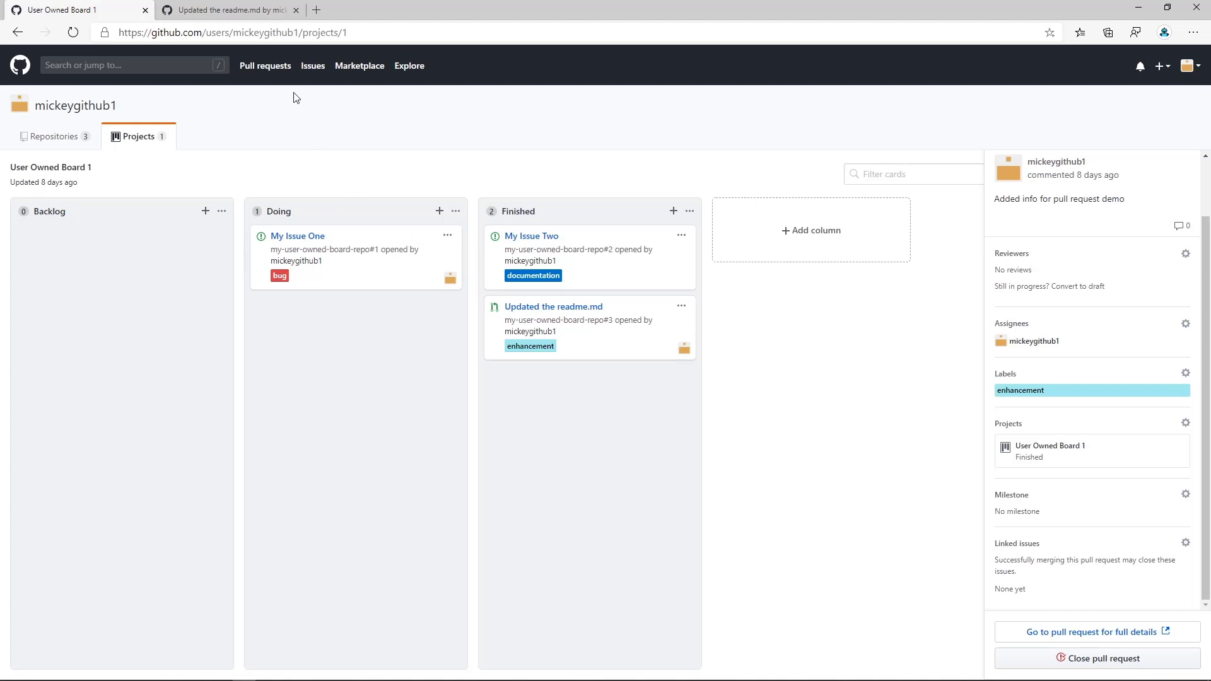
pyautogui.click(220, 12)
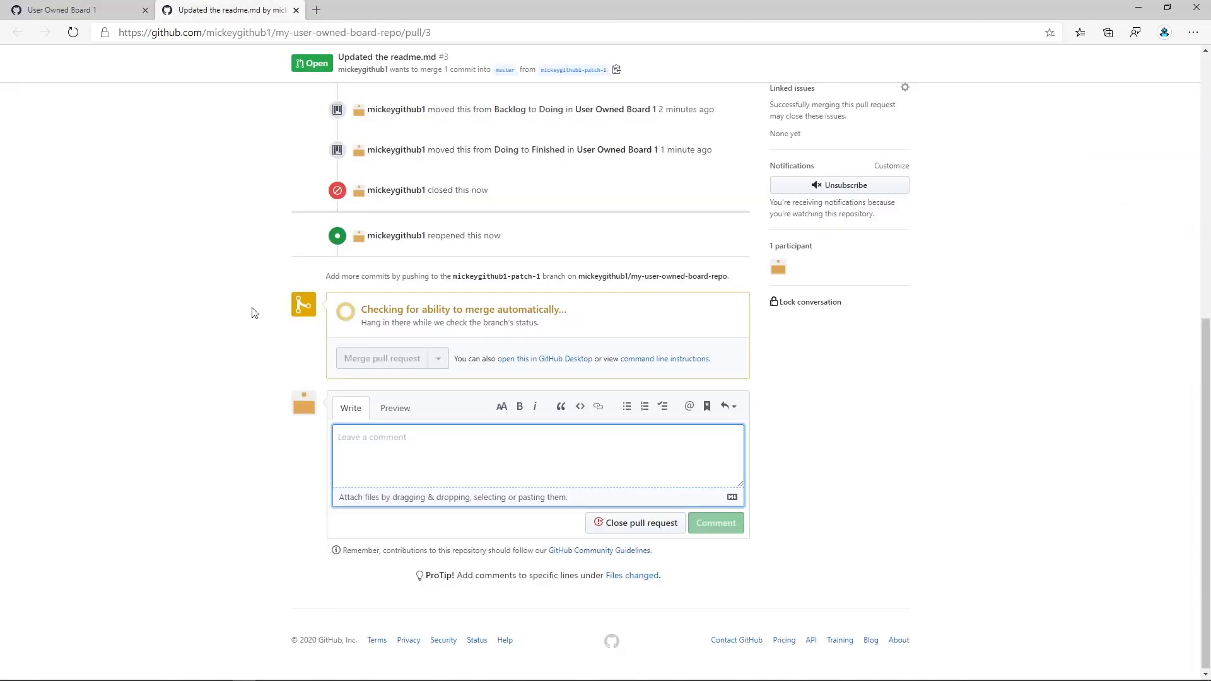
pyautogui.scroll(8, 249, 378)
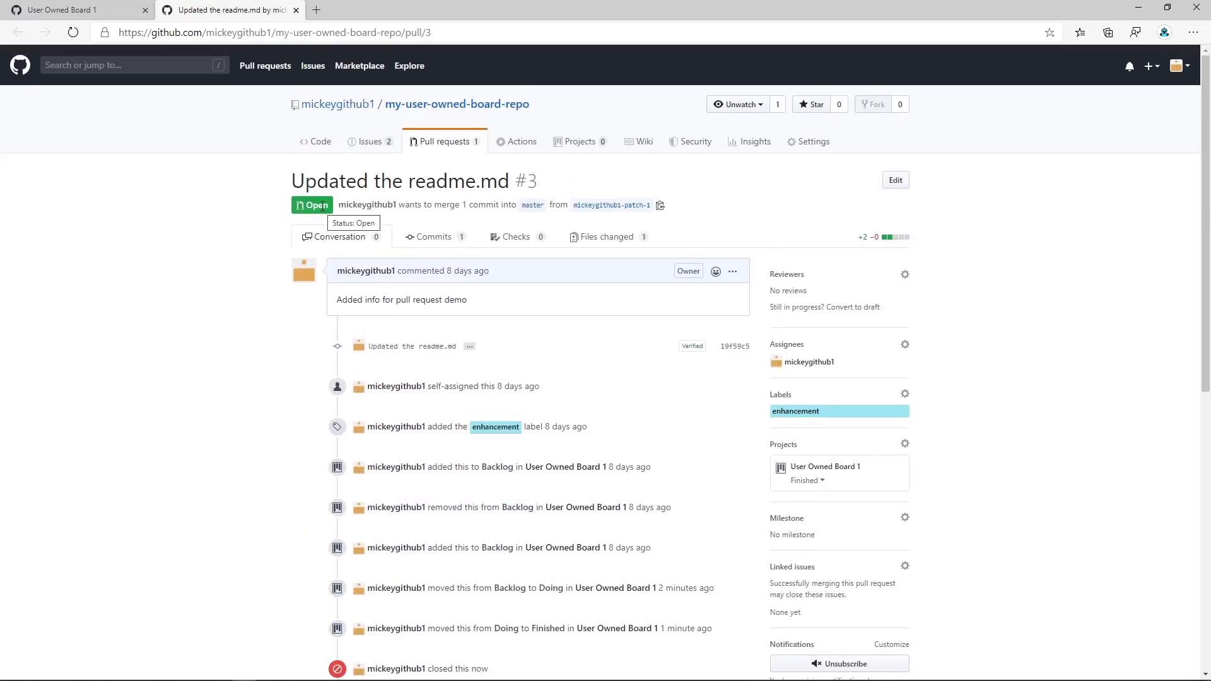
# Open the Automated Kanban With Reviews project board of the my-acme-repository repository
pyautogui.click(70, 9)
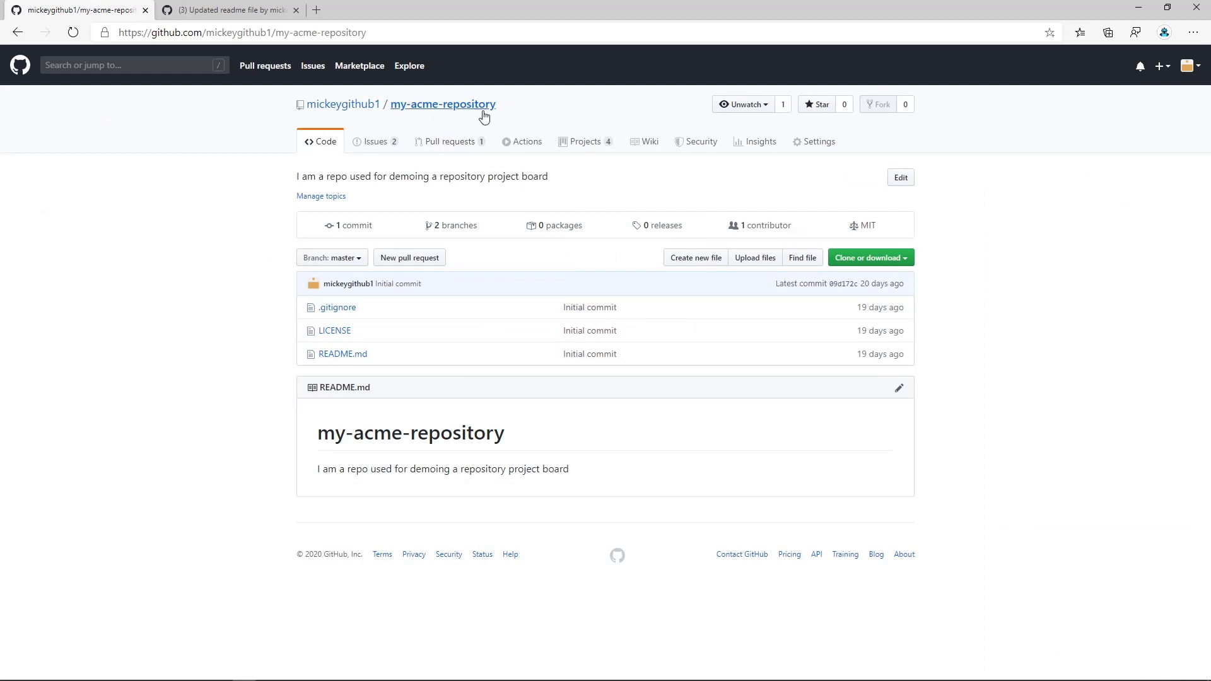
pyautogui.click(586, 149)
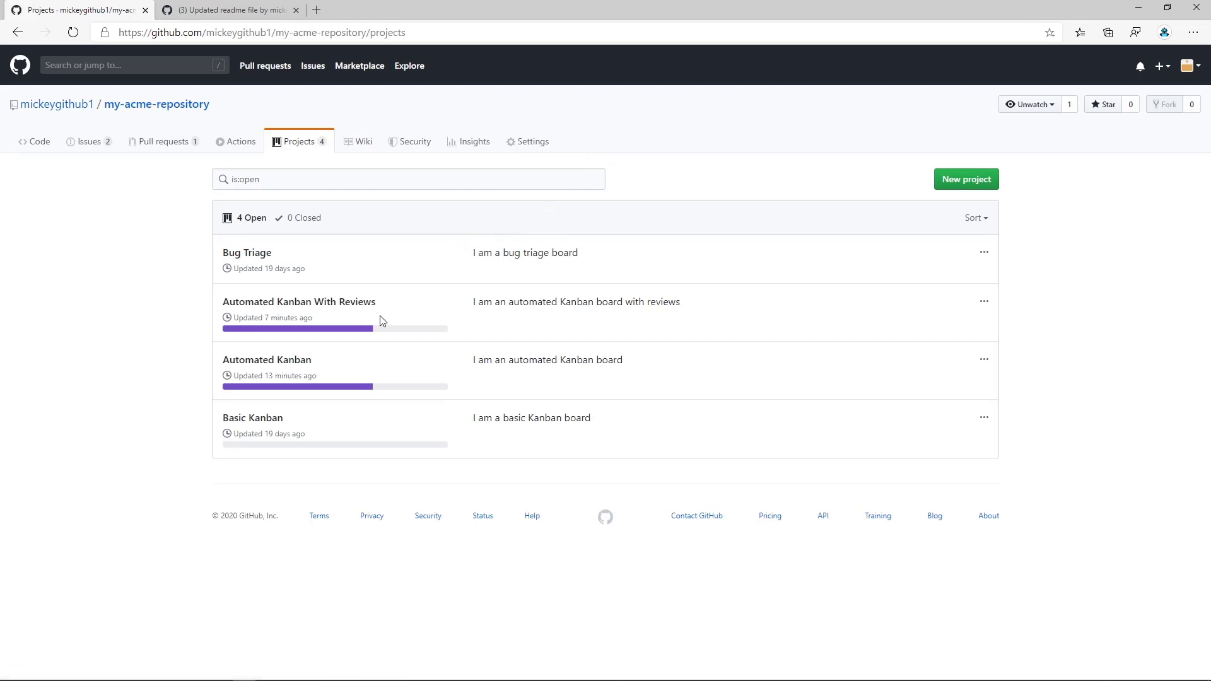
pyautogui.click(346, 305)
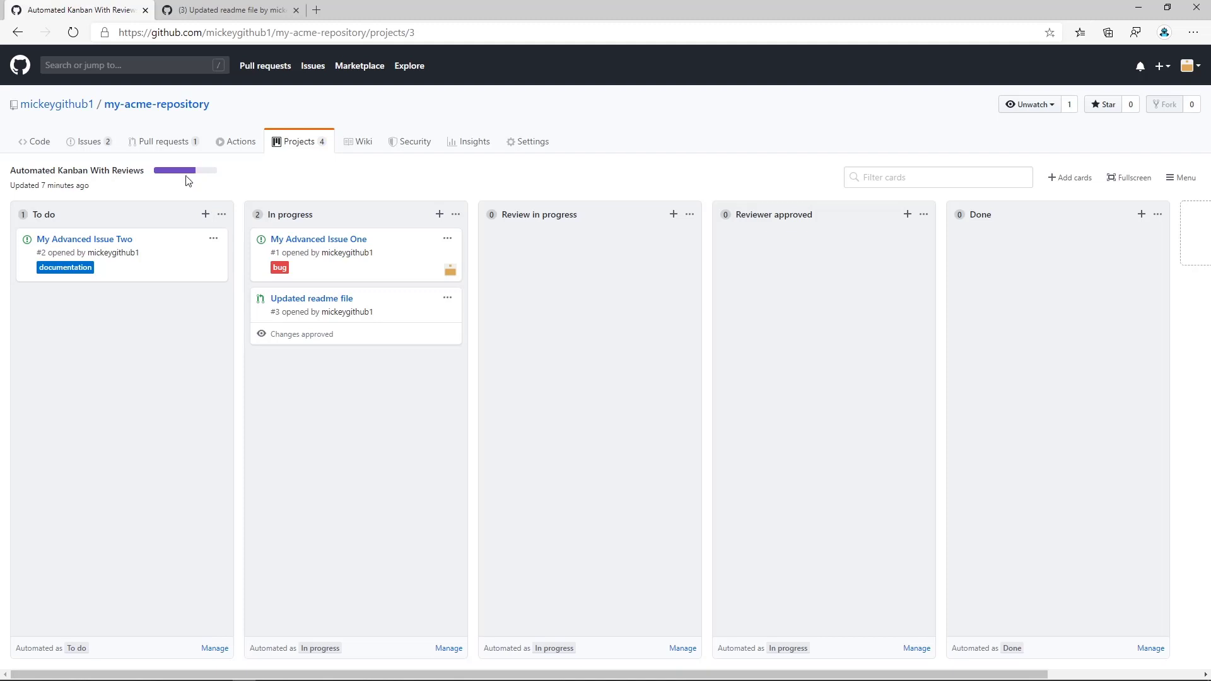
pyautogui.moveTo(187, 175)
# View the automation rules of the In progress column and leave them unchanged
pyautogui.click(456, 214)
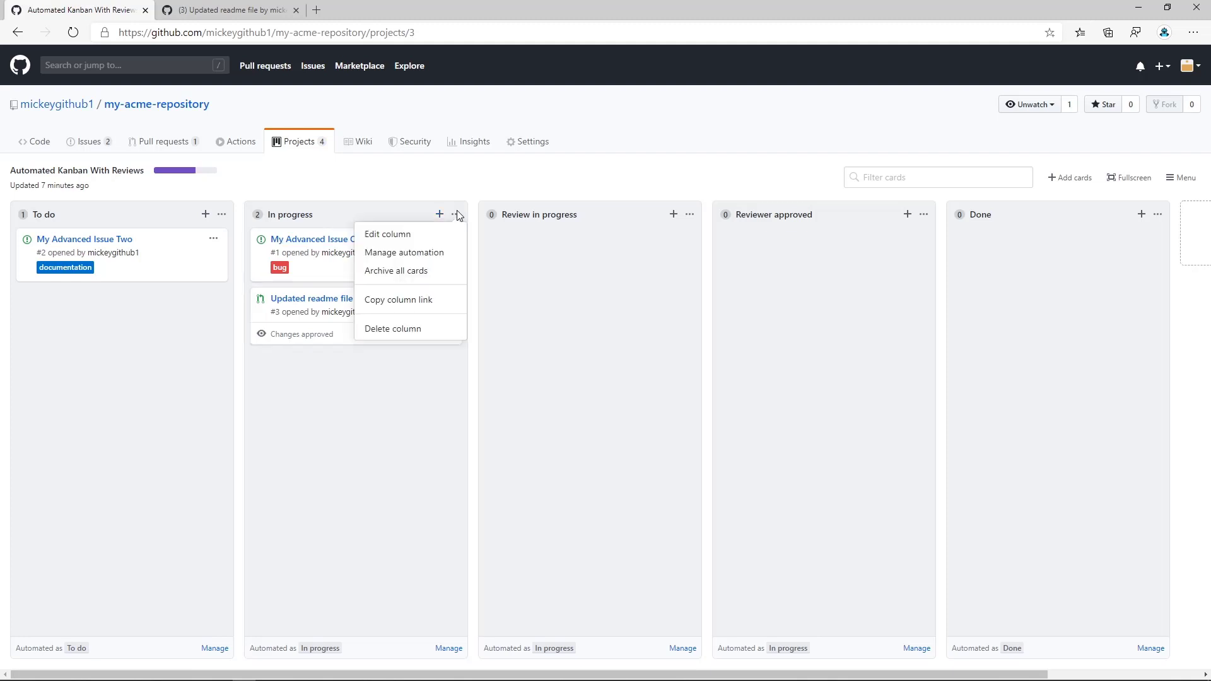
pyautogui.click(414, 254)
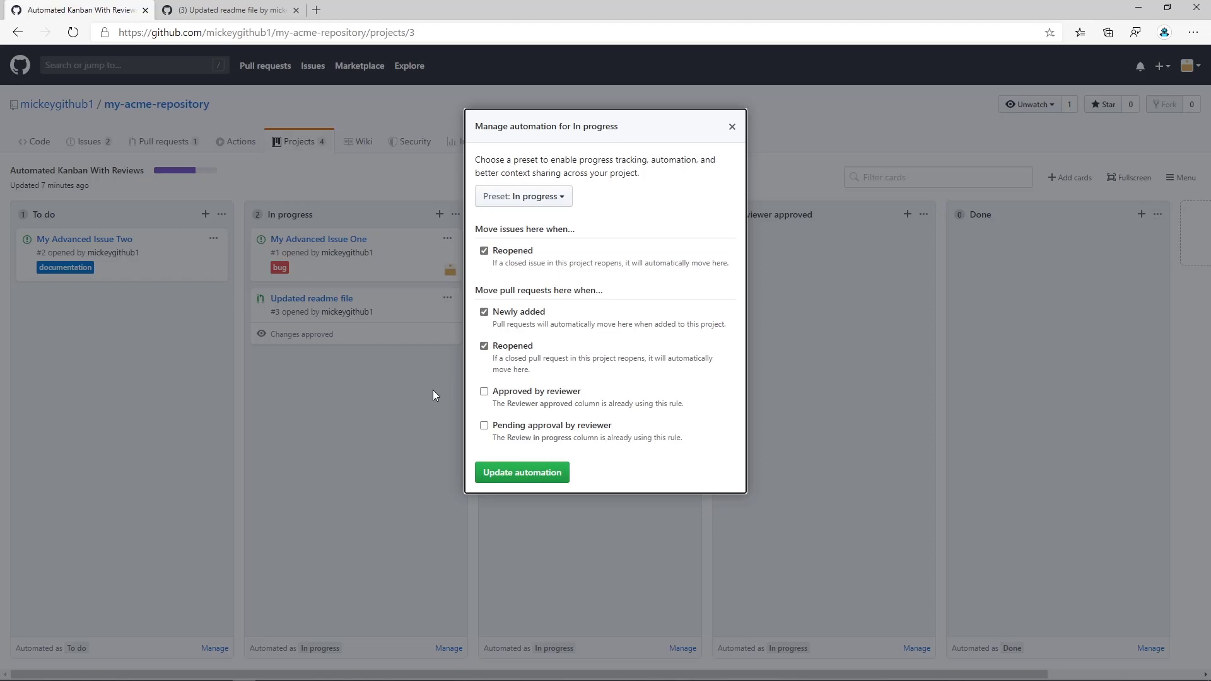
pyautogui.click(733, 131)
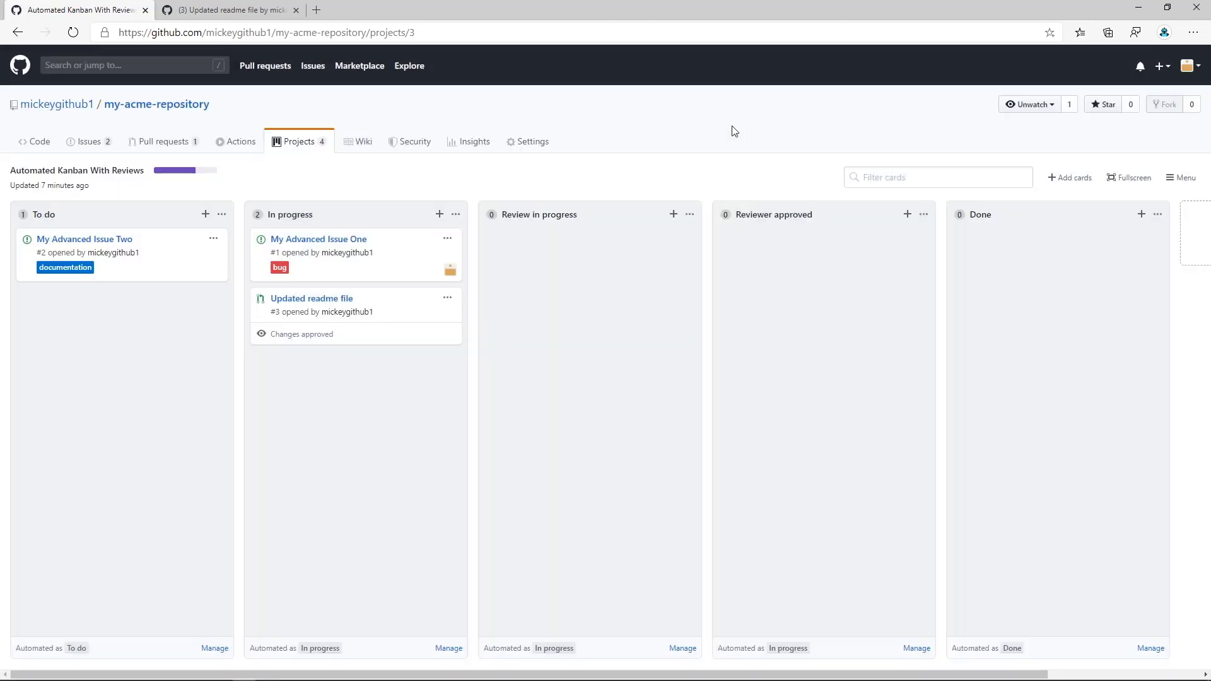
# Close the "Updated readme file" pull request from its card details on the board and dismiss the details
pyautogui.click(317, 300)
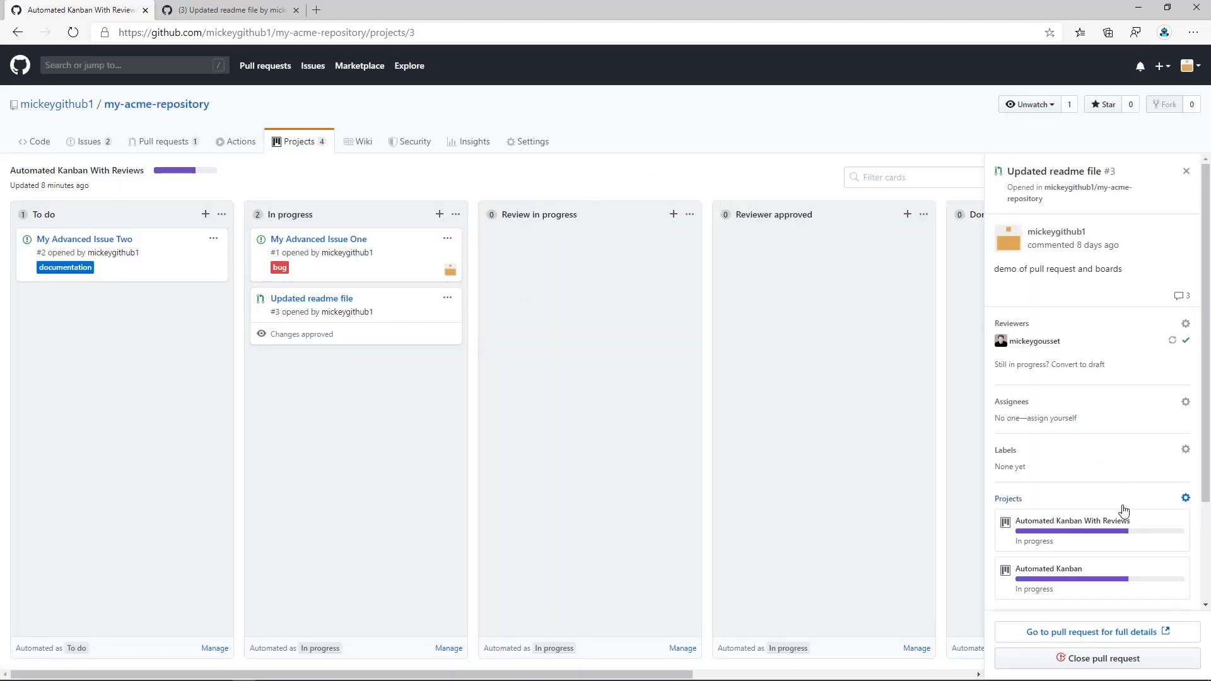
pyautogui.click(1119, 659)
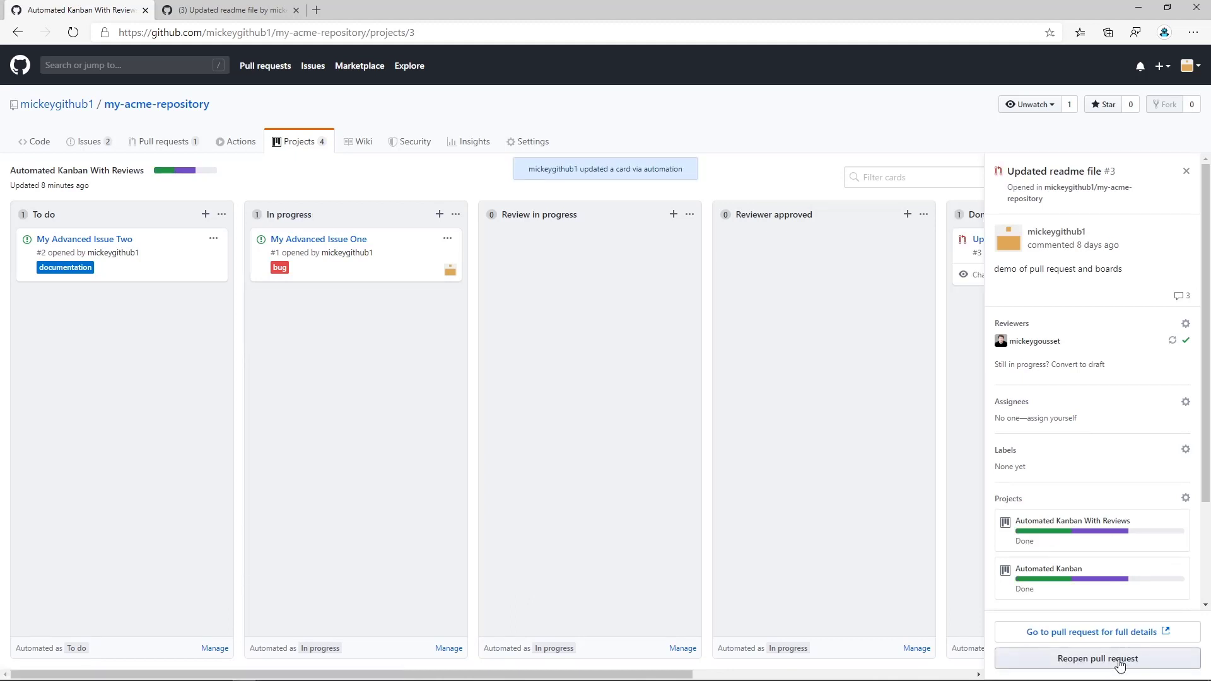
pyautogui.click(355, 346)
pyautogui.click(1186, 171)
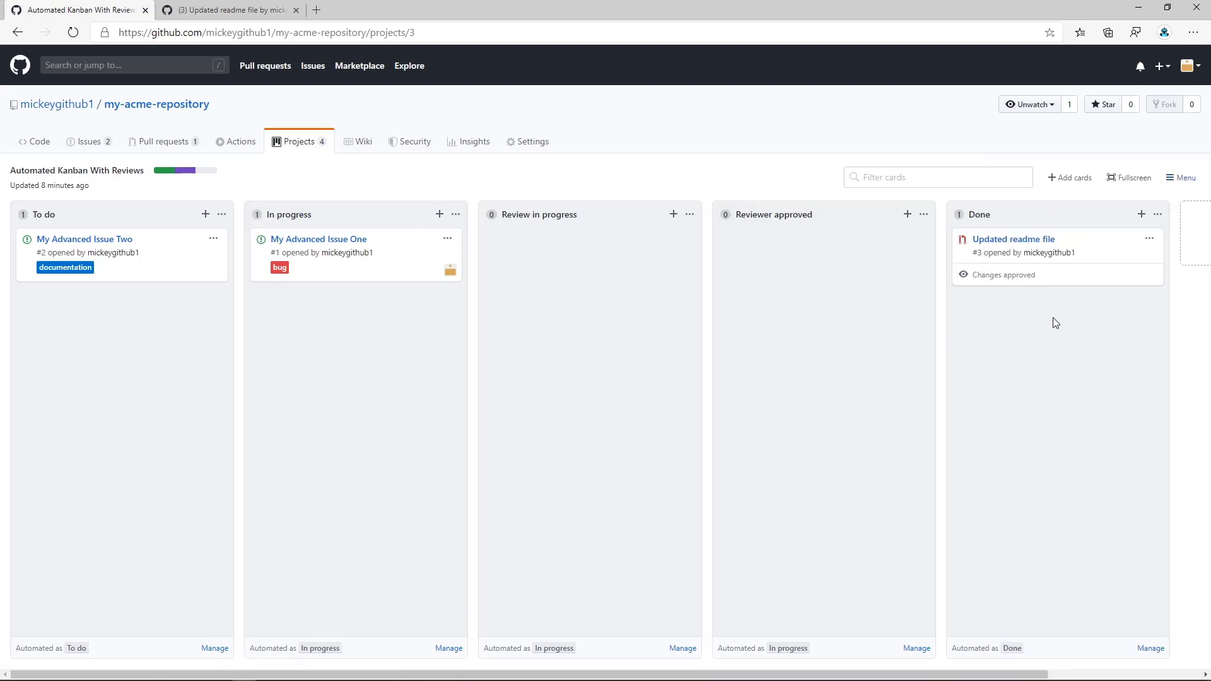
# View the automation rules of the Done column and leave them unchanged
pyautogui.click(1158, 214)
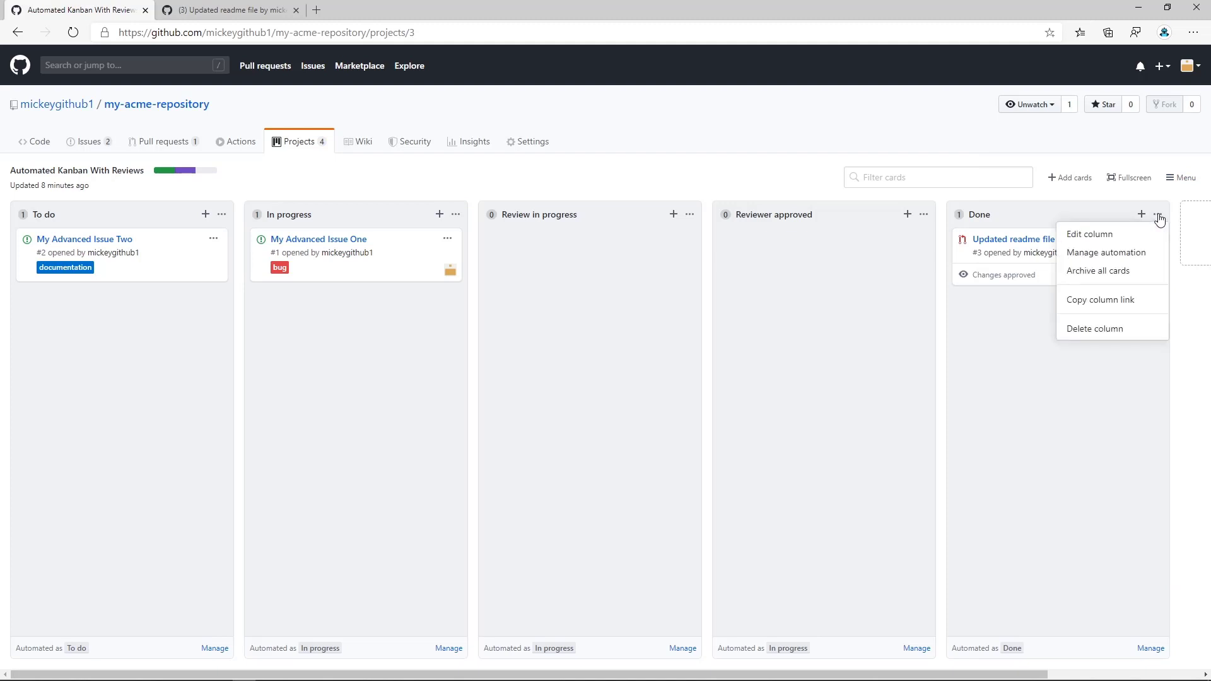
pyautogui.click(1129, 253)
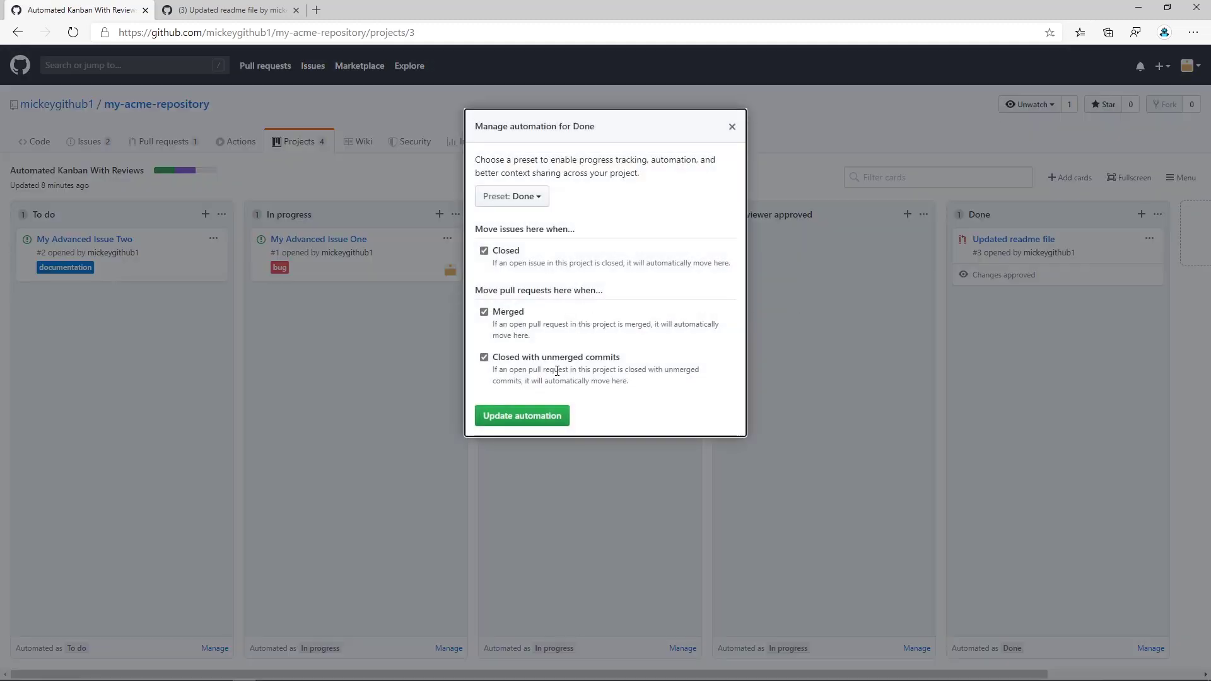
pyautogui.click(732, 127)
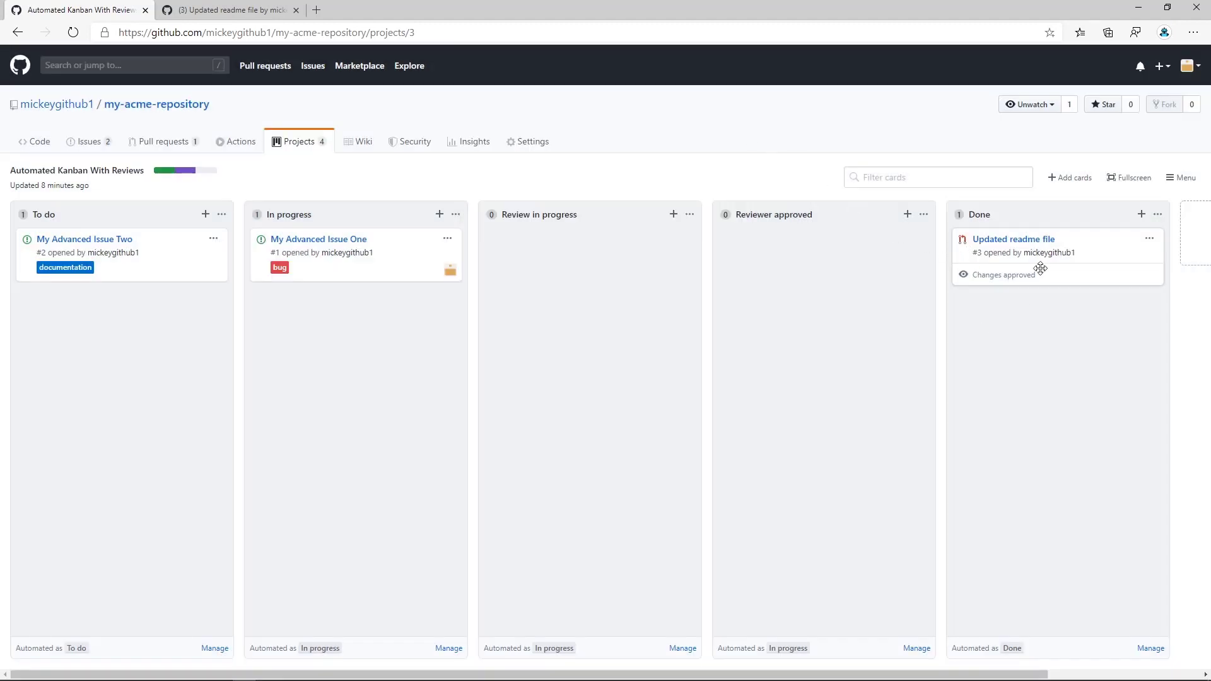
# Reopen the "Updated readme file" pull request from its card details on the board and dismiss the details
pyautogui.click(1038, 244)
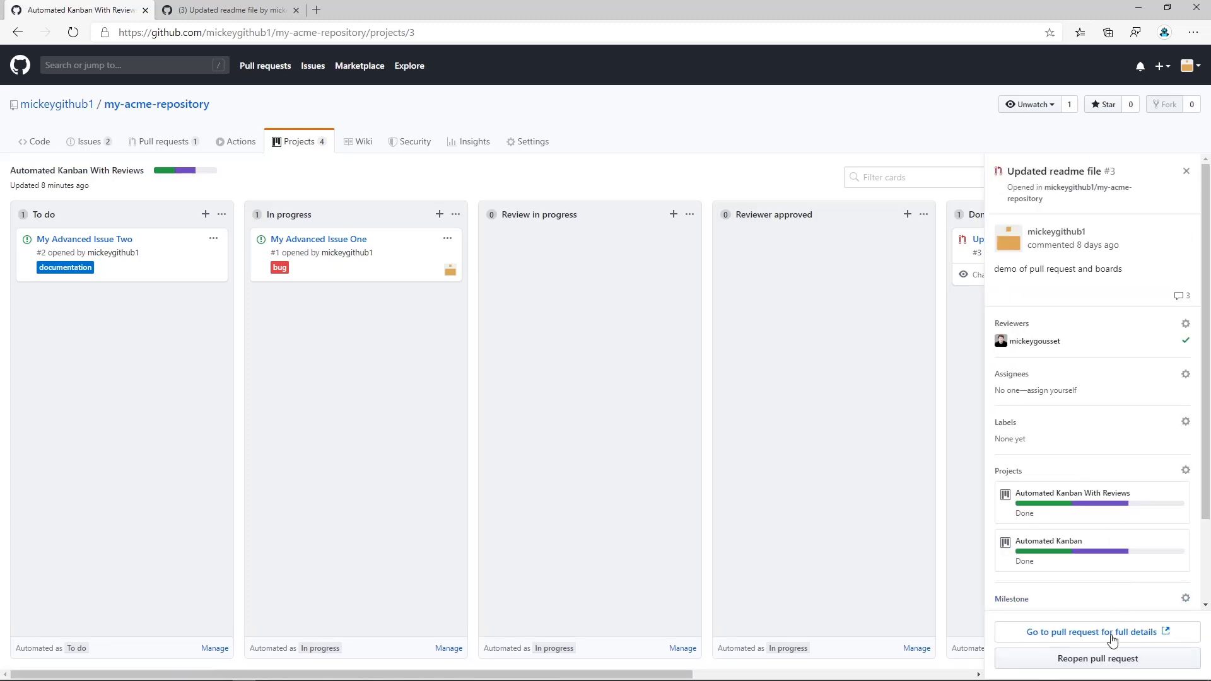
pyautogui.click(1115, 656)
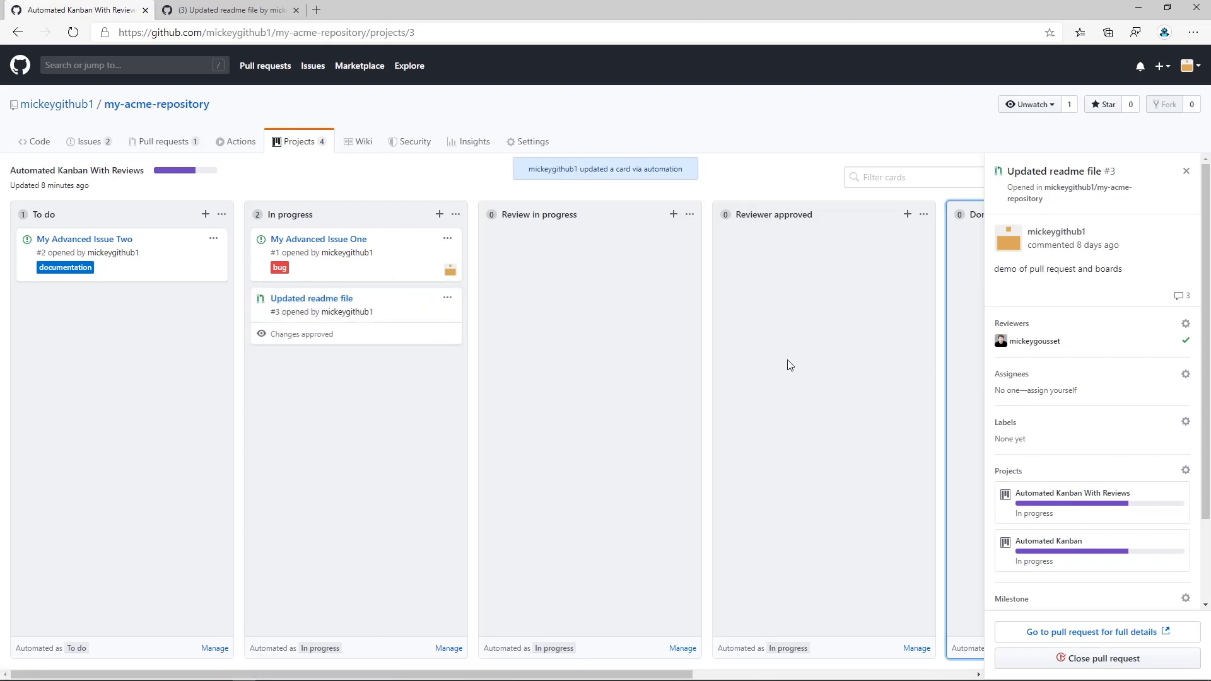
pyautogui.click(1186, 171)
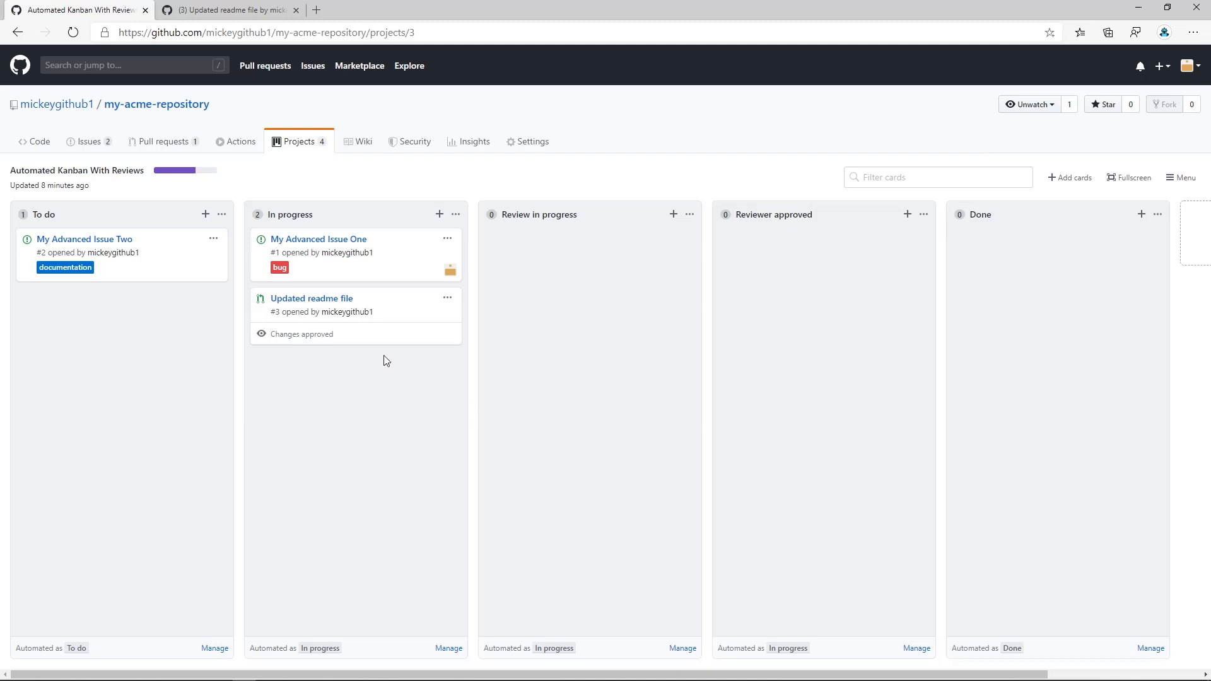
# Open the full page of the "Updated readme file" pull request, re-request a review from its existing reviewer, and return to the project board
pyautogui.click(323, 299)
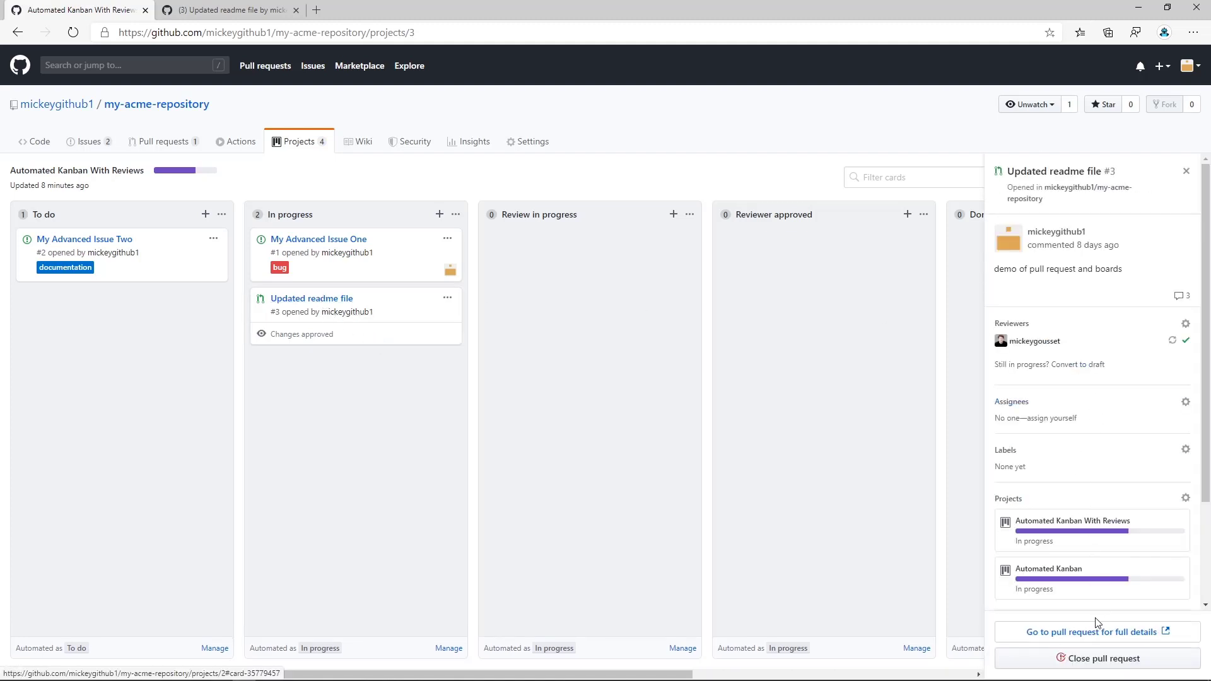
pyautogui.click(1083, 631)
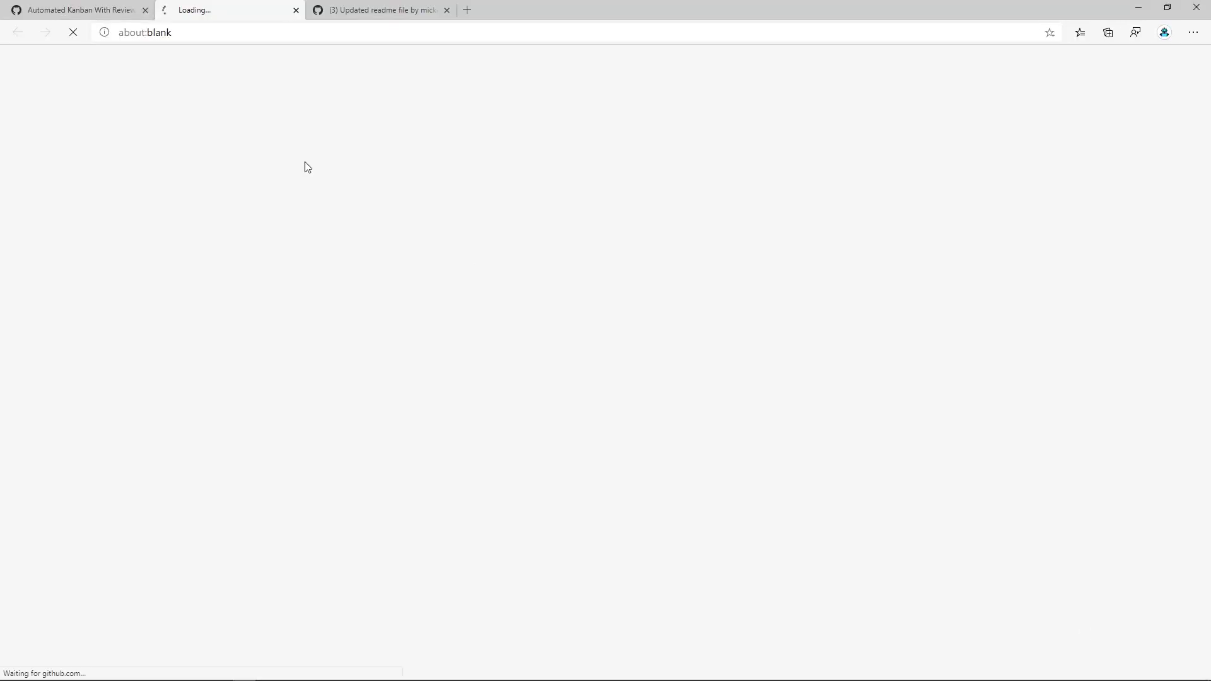
pyautogui.click(447, 10)
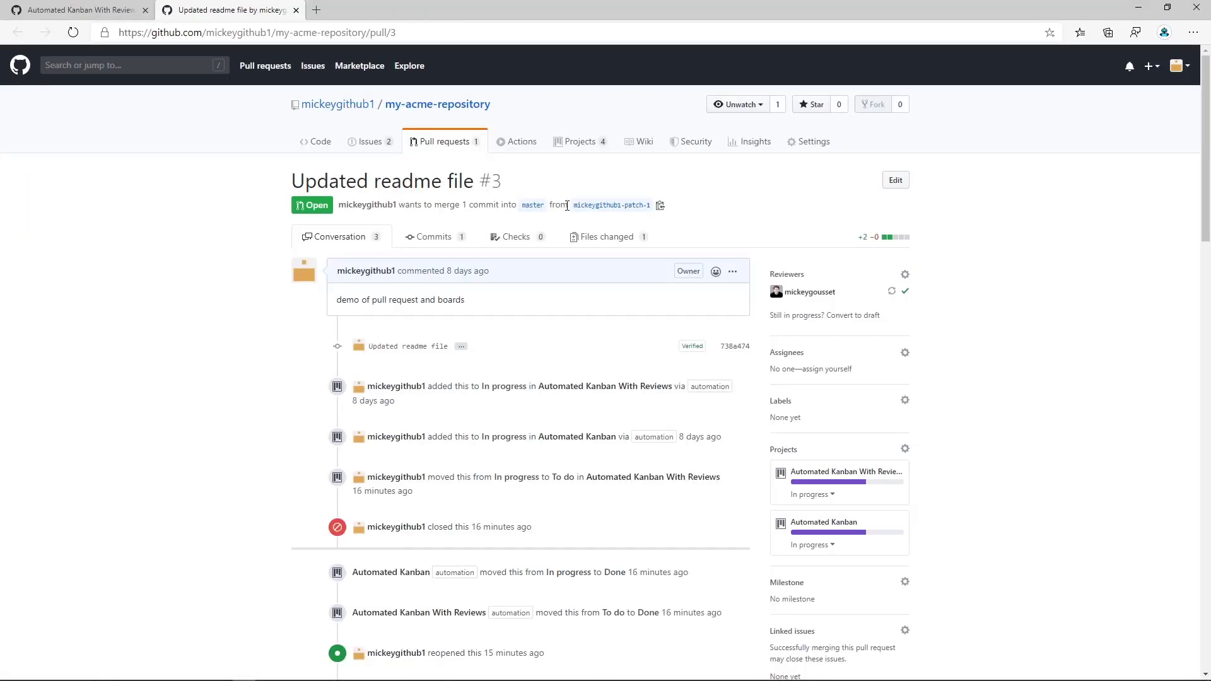
pyautogui.click(906, 276)
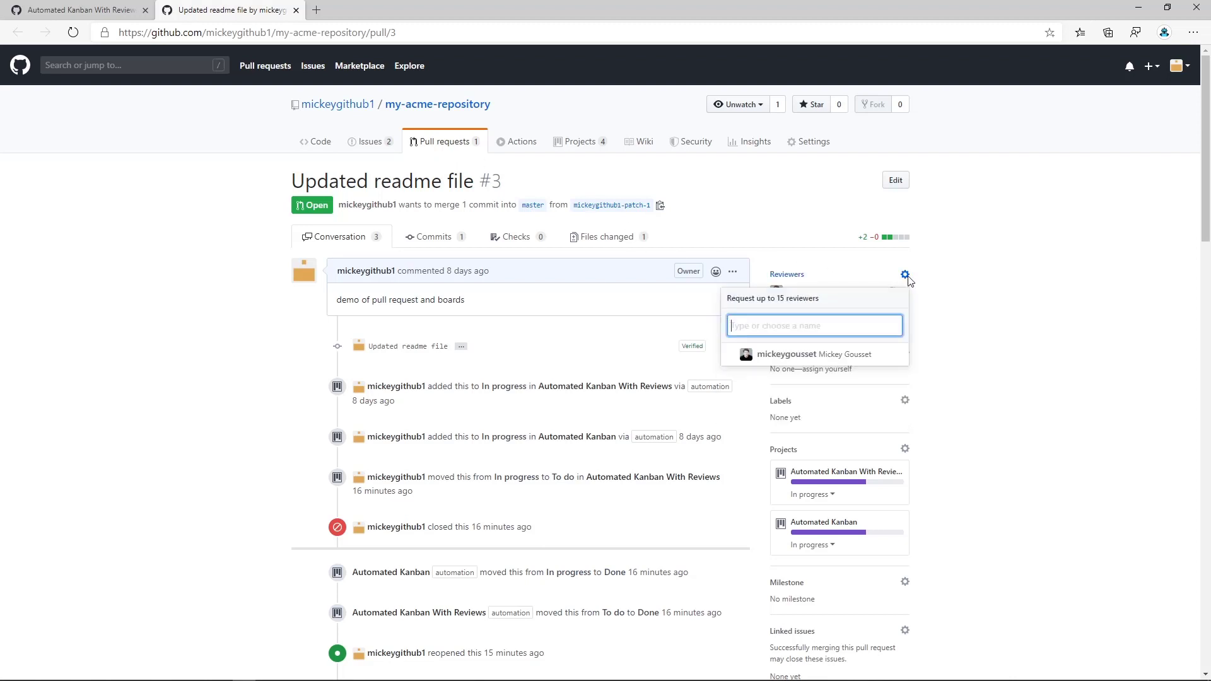
pyautogui.click(919, 299)
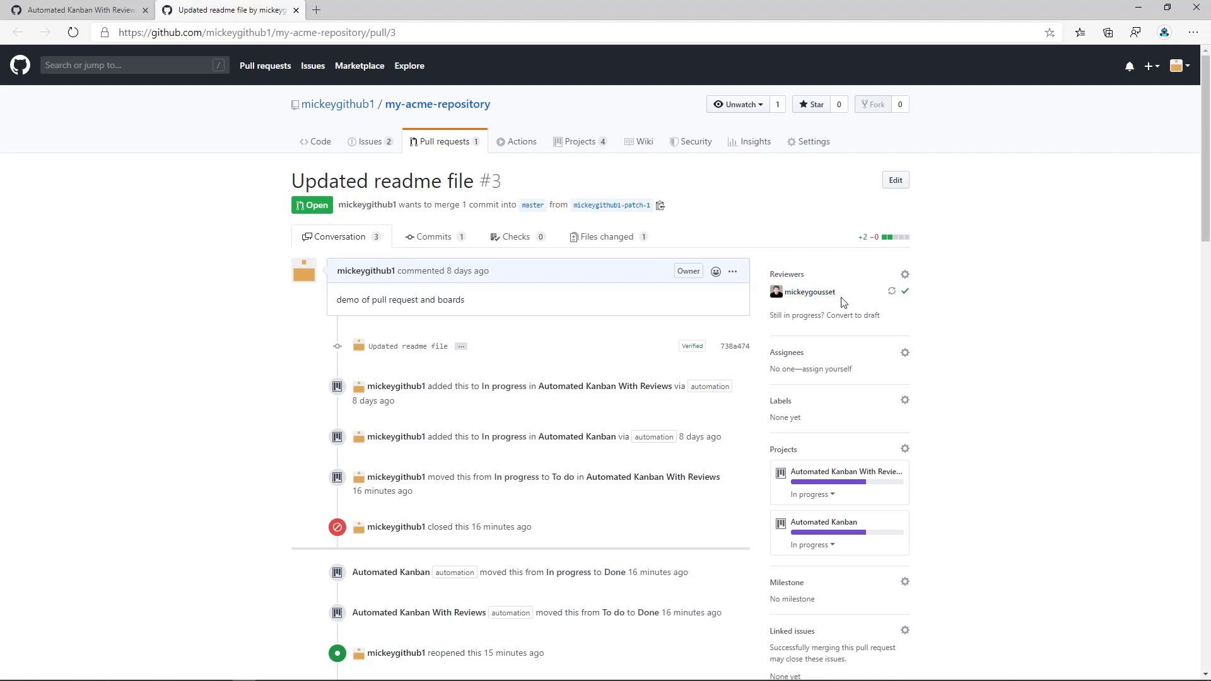
pyautogui.click(892, 293)
pyautogui.click(114, 17)
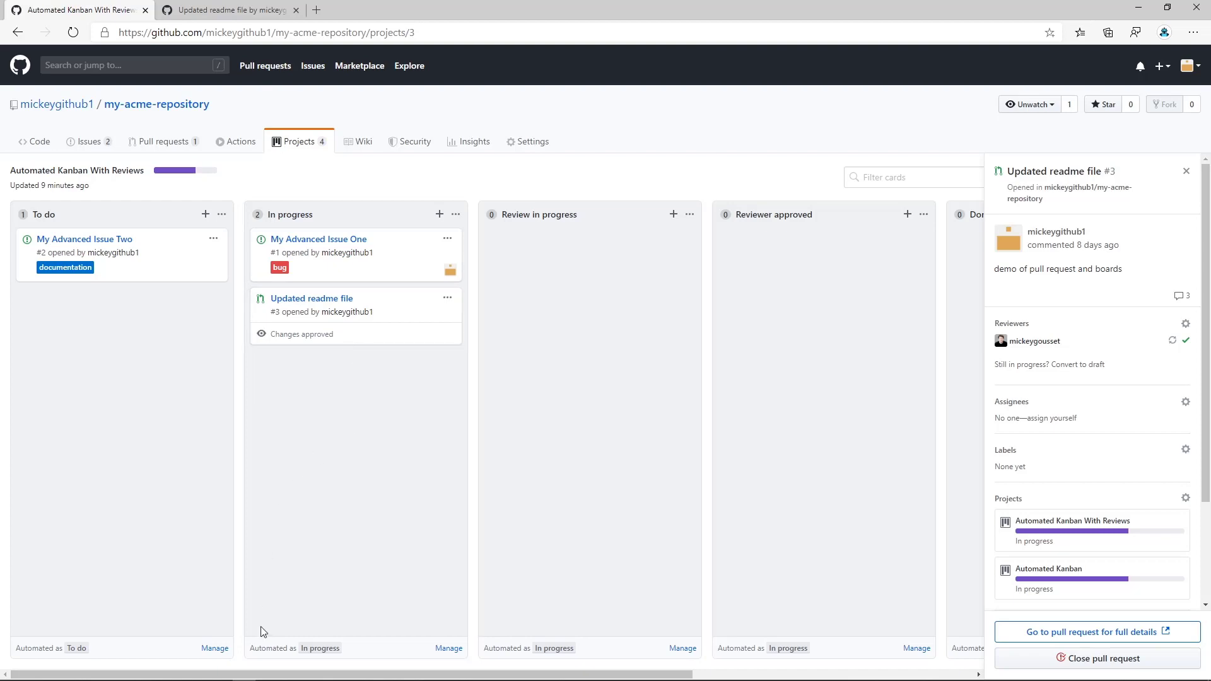
# Switch to the reviewer's browser window, open the "Updated readme file" pull request from the repository's pull request list, and start a review
pyautogui.click(221, 673)
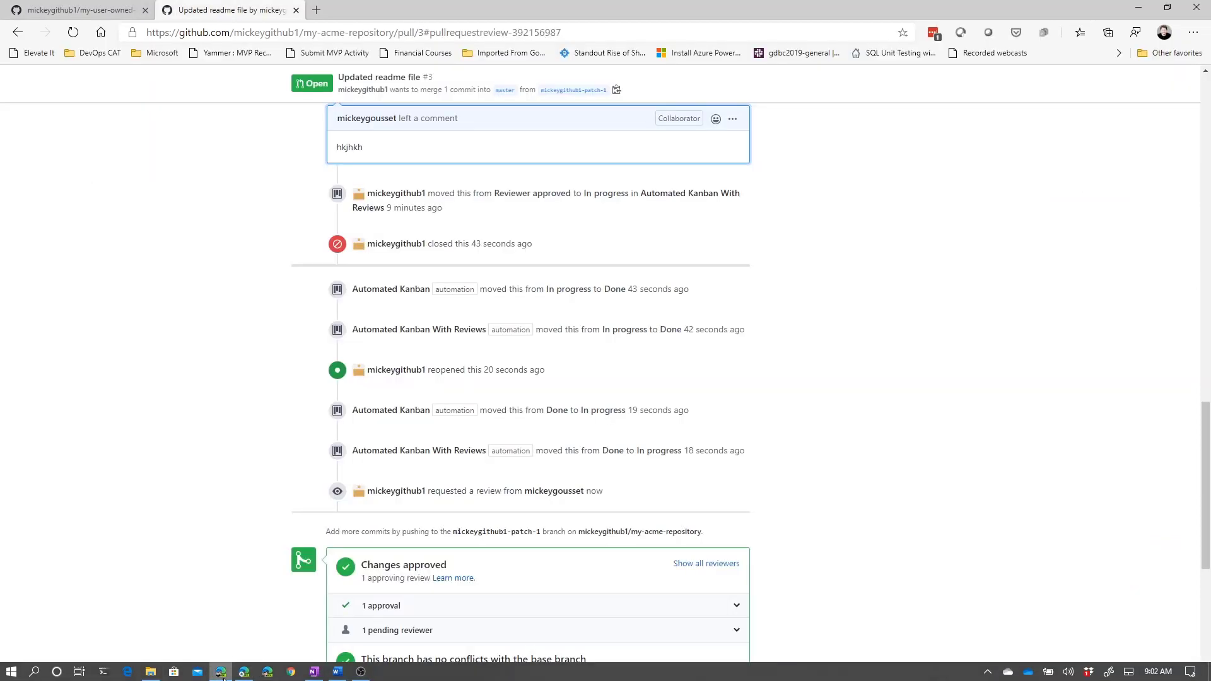
pyautogui.scroll(3, 292, 356)
pyautogui.scroll(3, 290, 340)
pyautogui.click(442, 217)
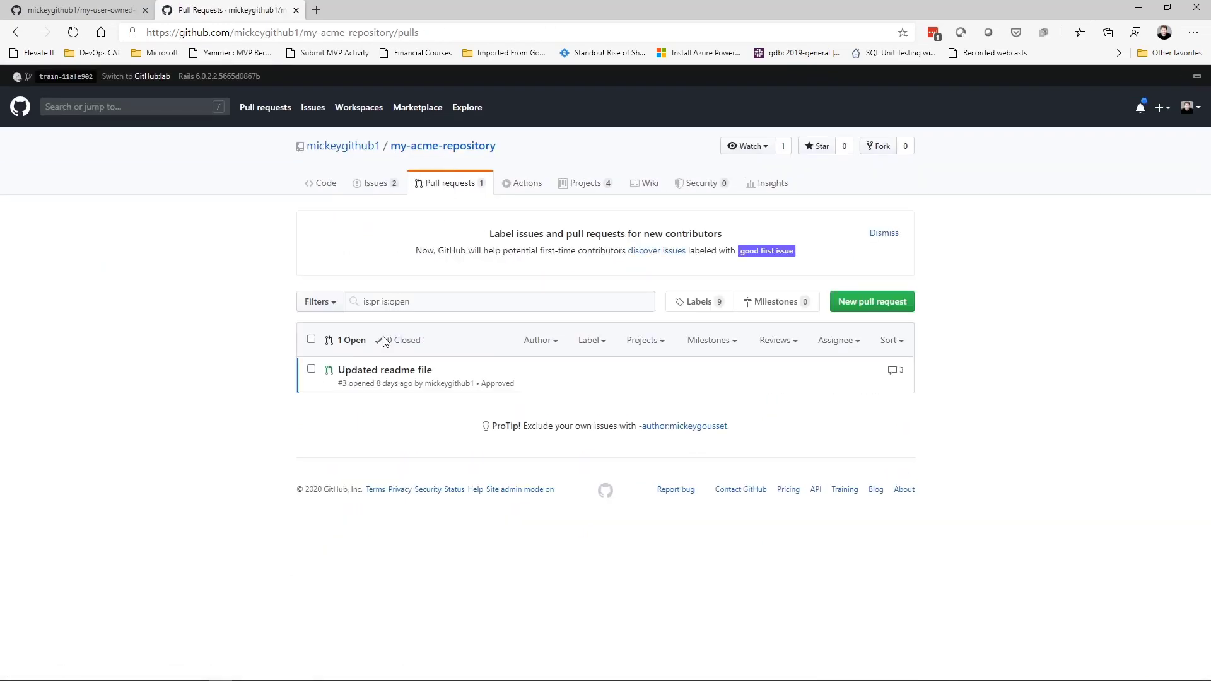
pyautogui.click(390, 376)
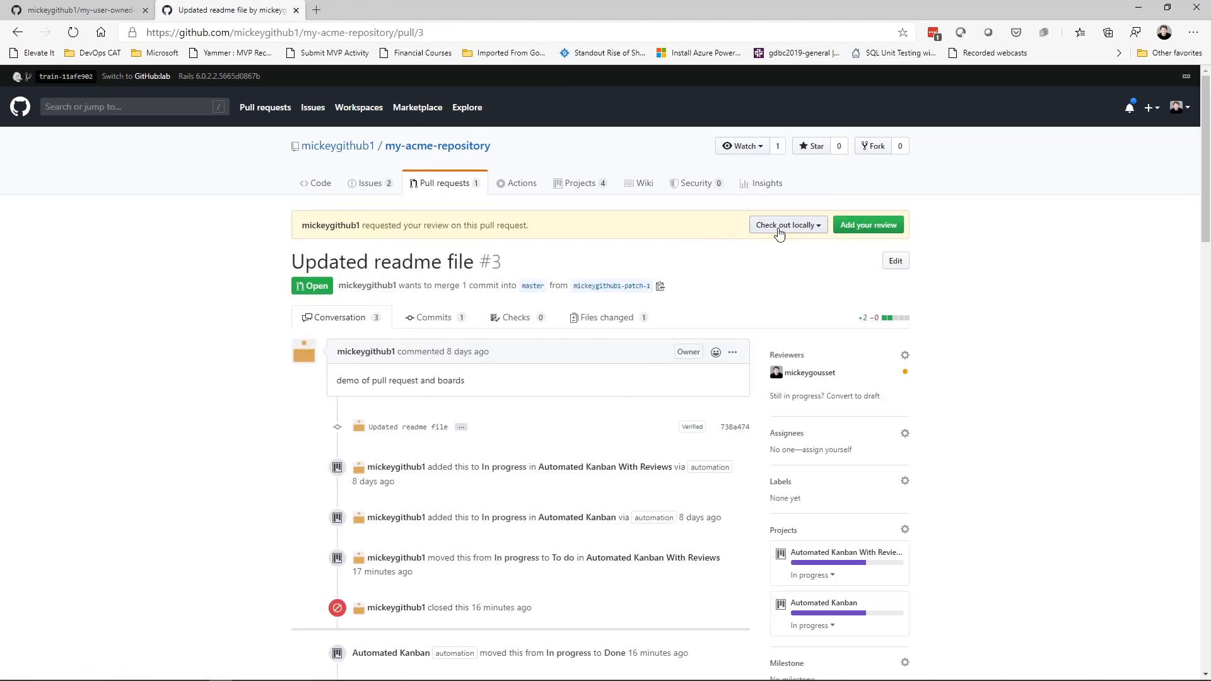
pyautogui.click(859, 228)
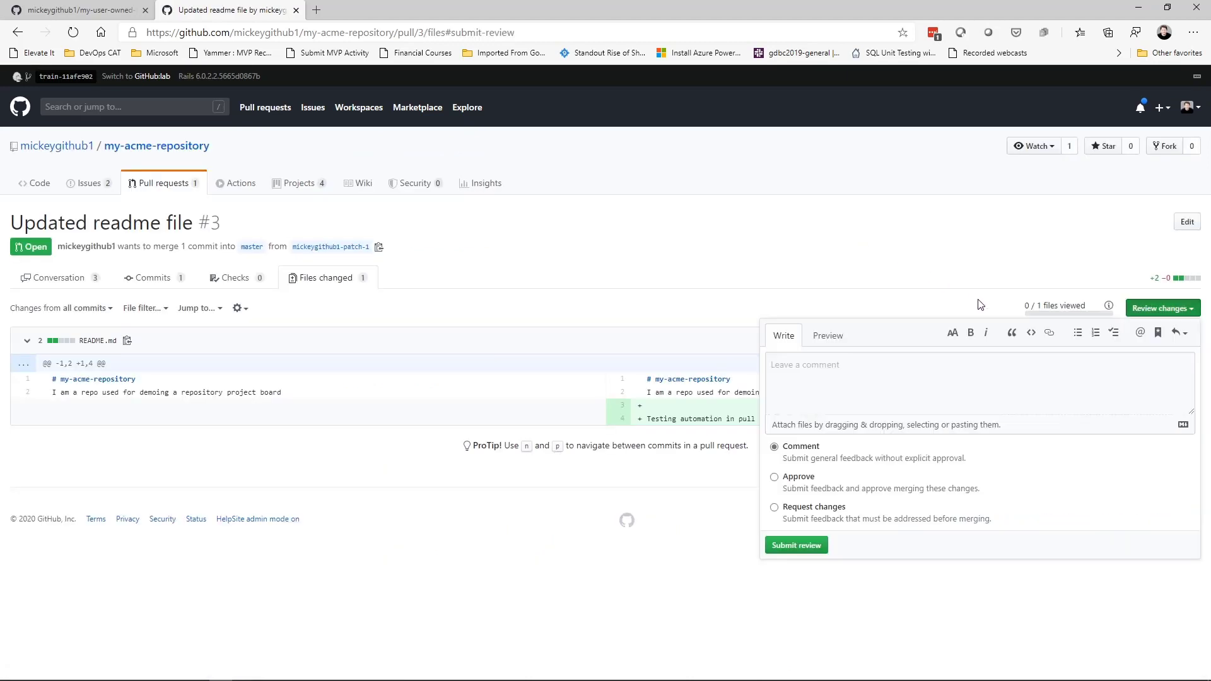
# Submit the review as Request changes with the comment "asdjf;aslkjdf;lasdjkf"
pyautogui.click(966, 377)
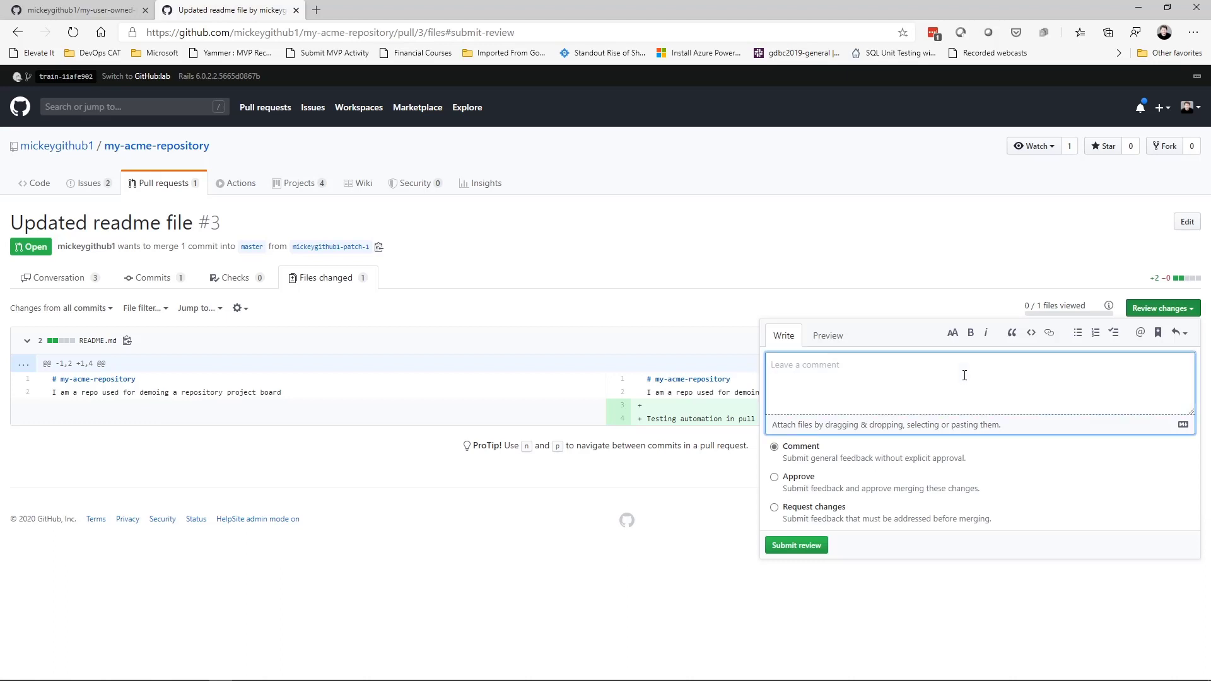
pyautogui.write('asdjf;aslkjdf;lasdjkf')
pyautogui.click(775, 477)
pyautogui.click(774, 508)
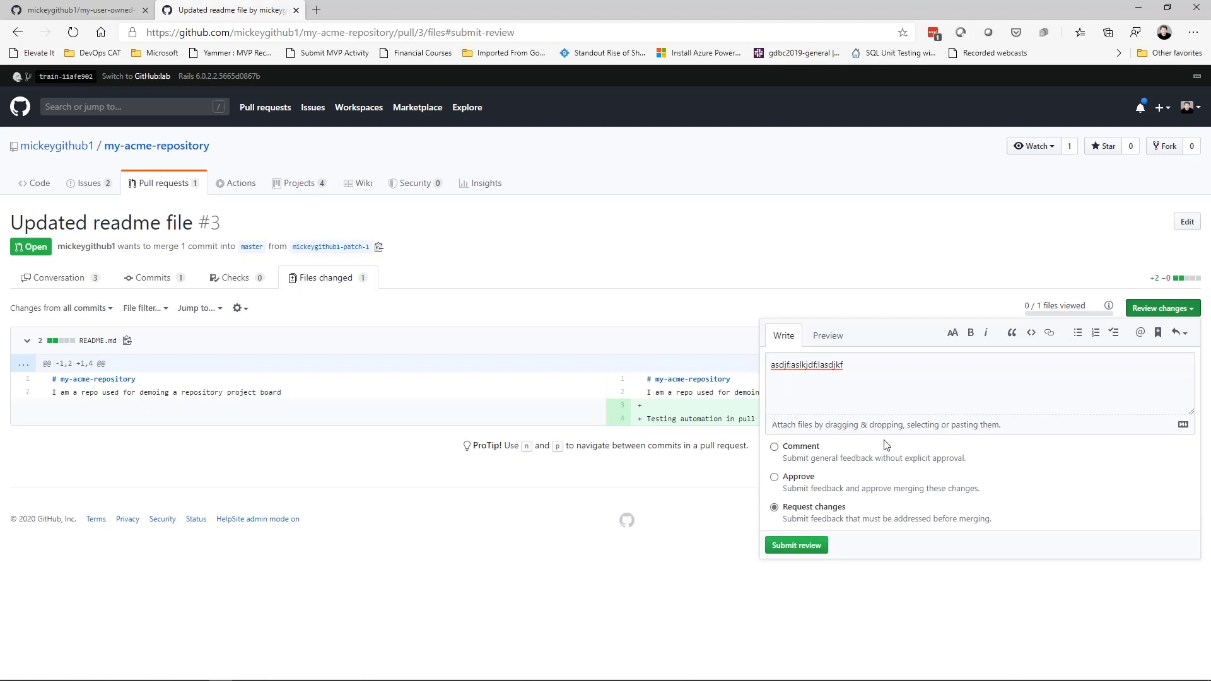
pyautogui.click(815, 546)
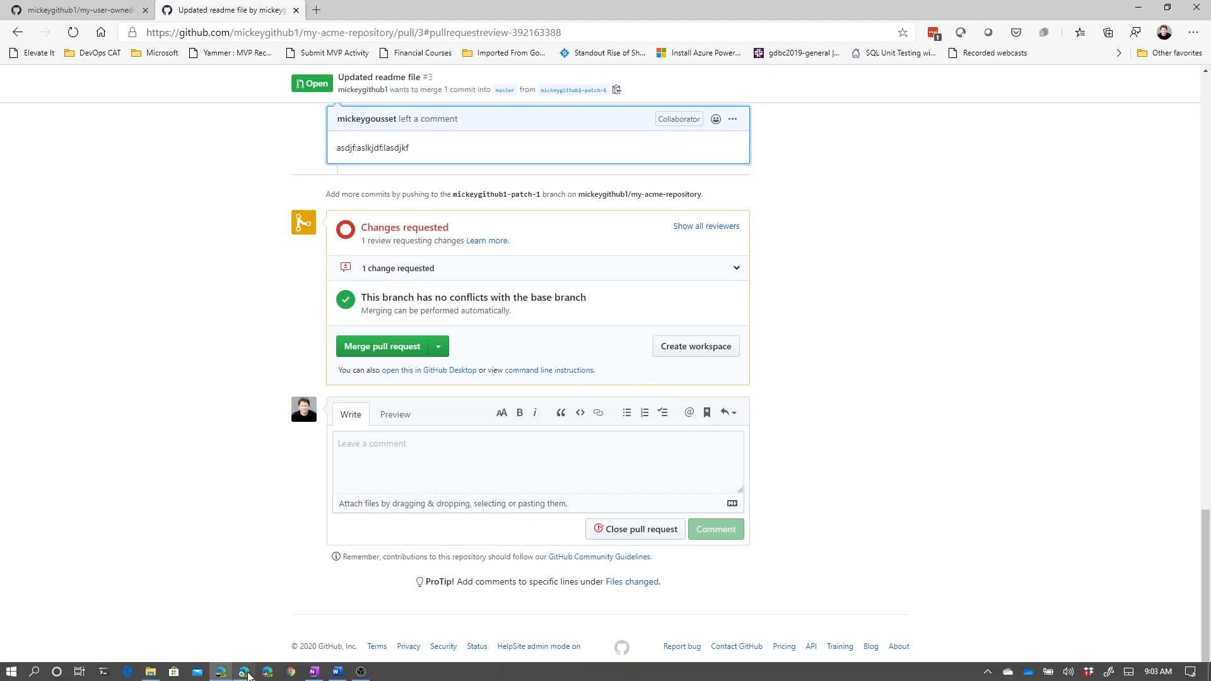
# Return to the owner's board window and view the automation rules of the Review in progress column, leaving them unchanged
pyautogui.click(243, 672)
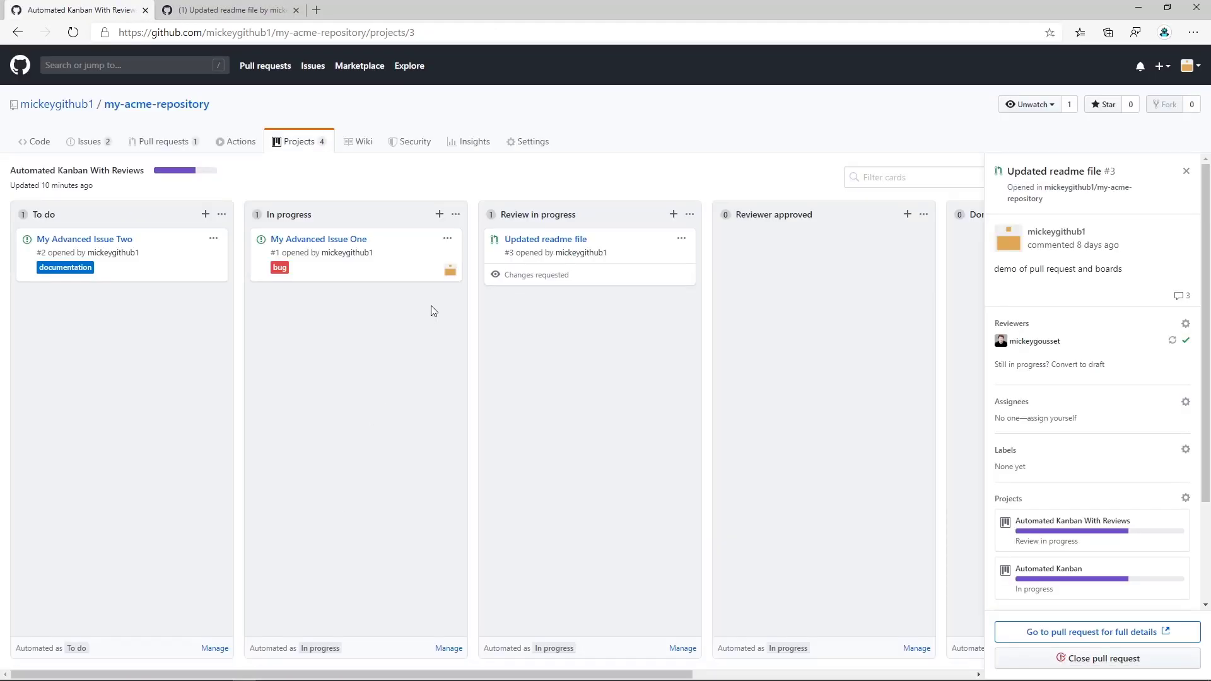
pyautogui.click(690, 214)
pyautogui.click(650, 254)
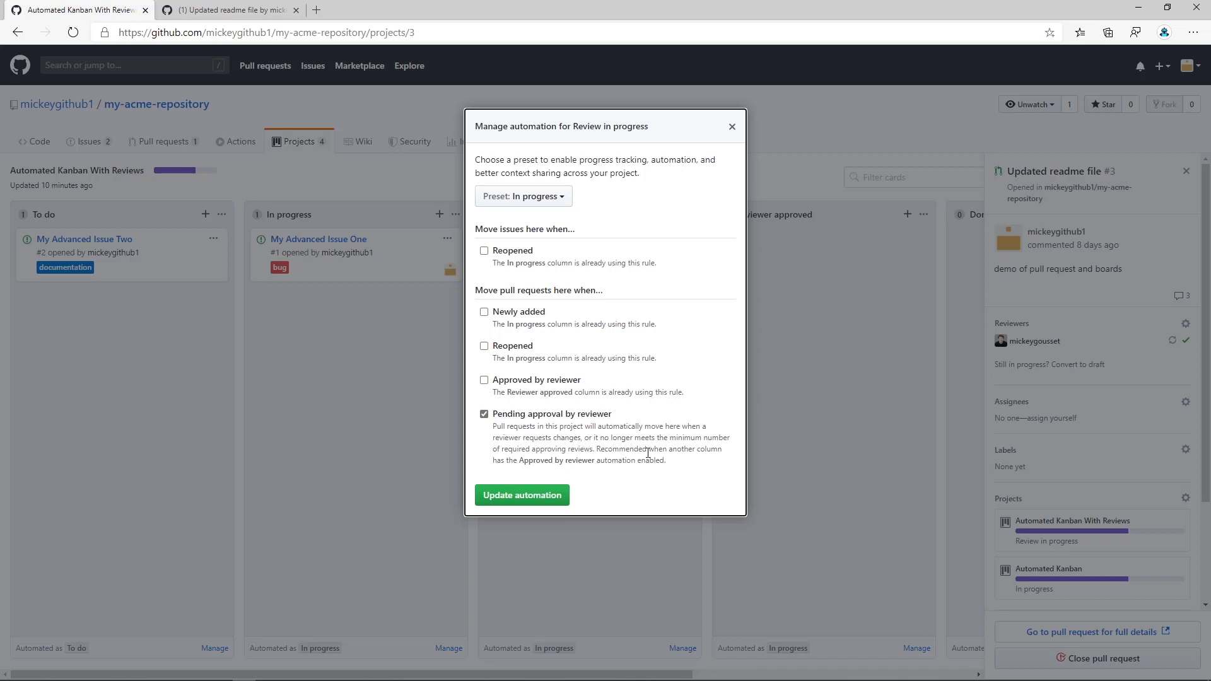
pyautogui.click(732, 126)
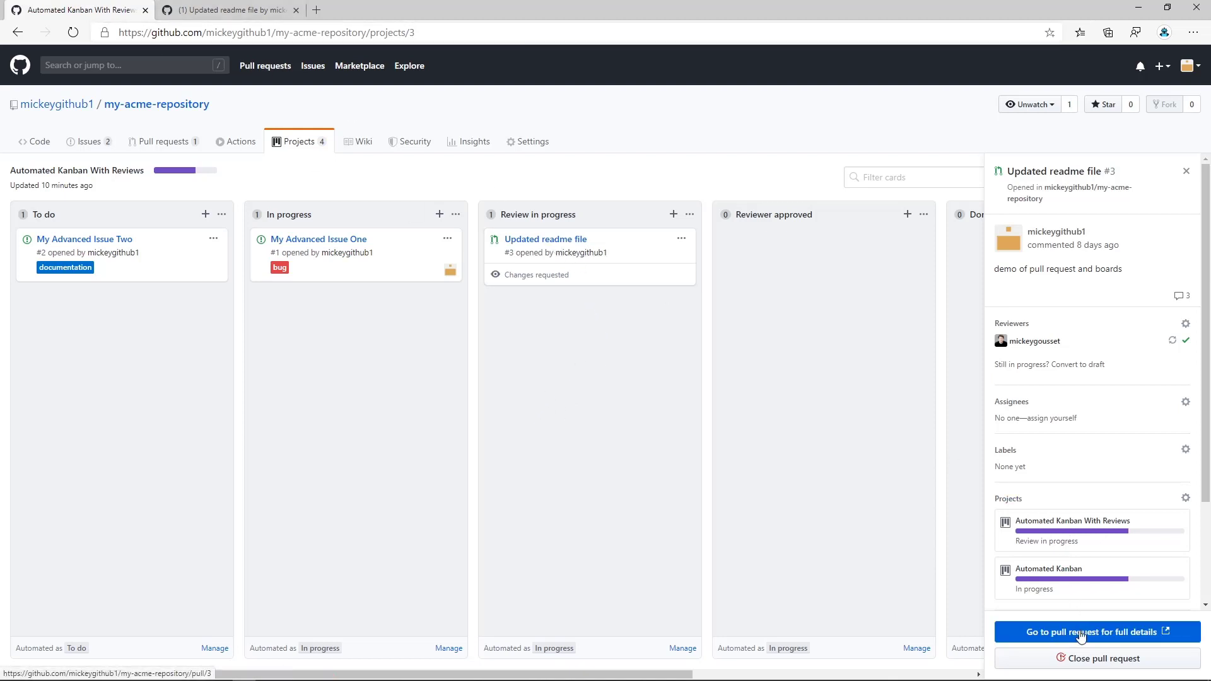
# Re-request the reviewer's review on the full page of the "Updated readme file" pull request, and close both pull request pages
pyautogui.click(1047, 632)
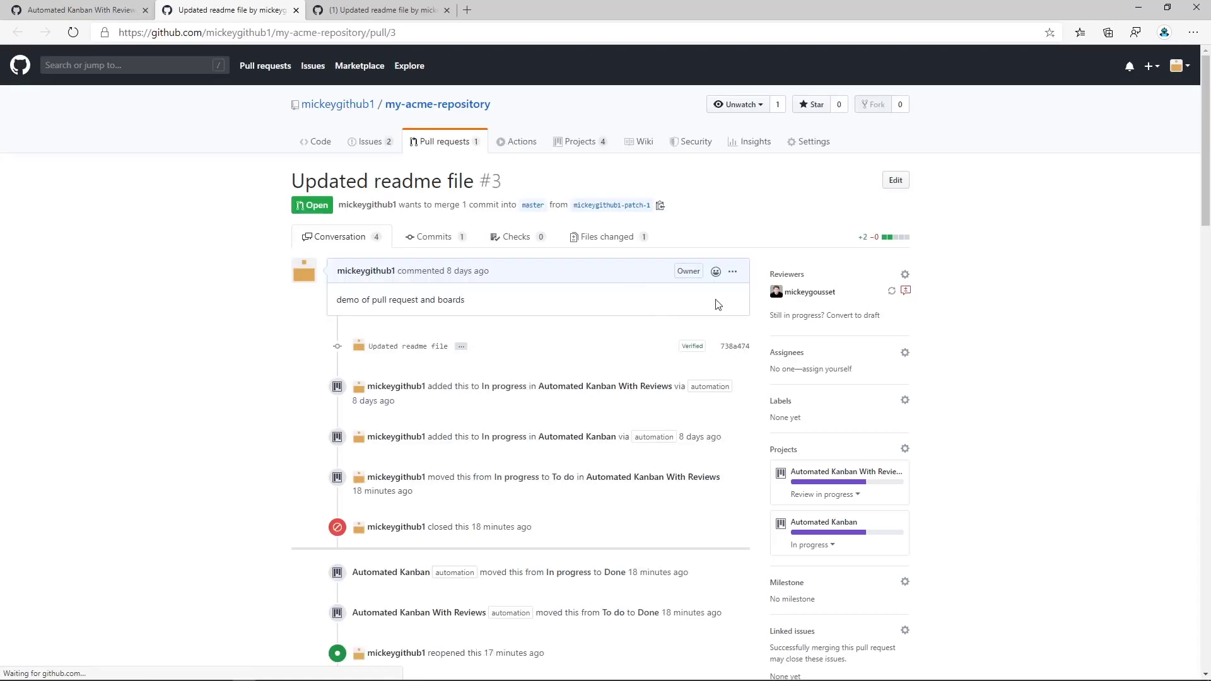
pyautogui.click(892, 293)
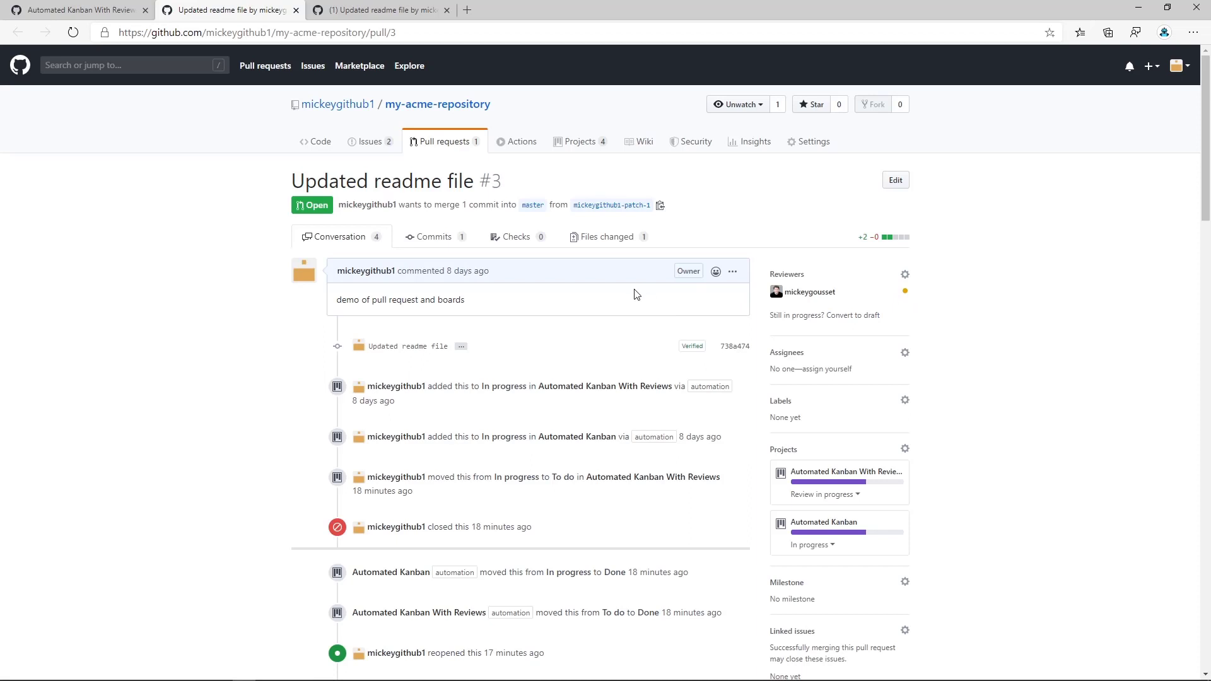
pyautogui.click(296, 10)
pyautogui.click(296, 10)
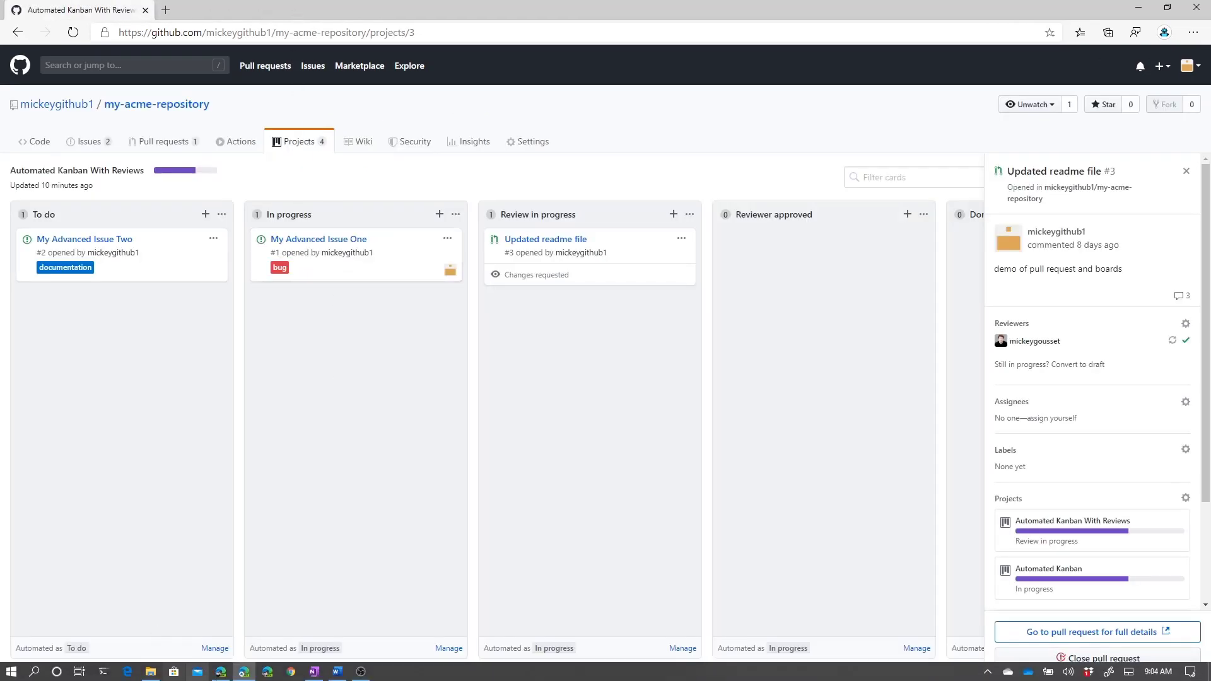
# Switch to the reviewer's browser window, reload the "Updated readme file" pull request through the pull request list, and start a new review
pyautogui.click(221, 671)
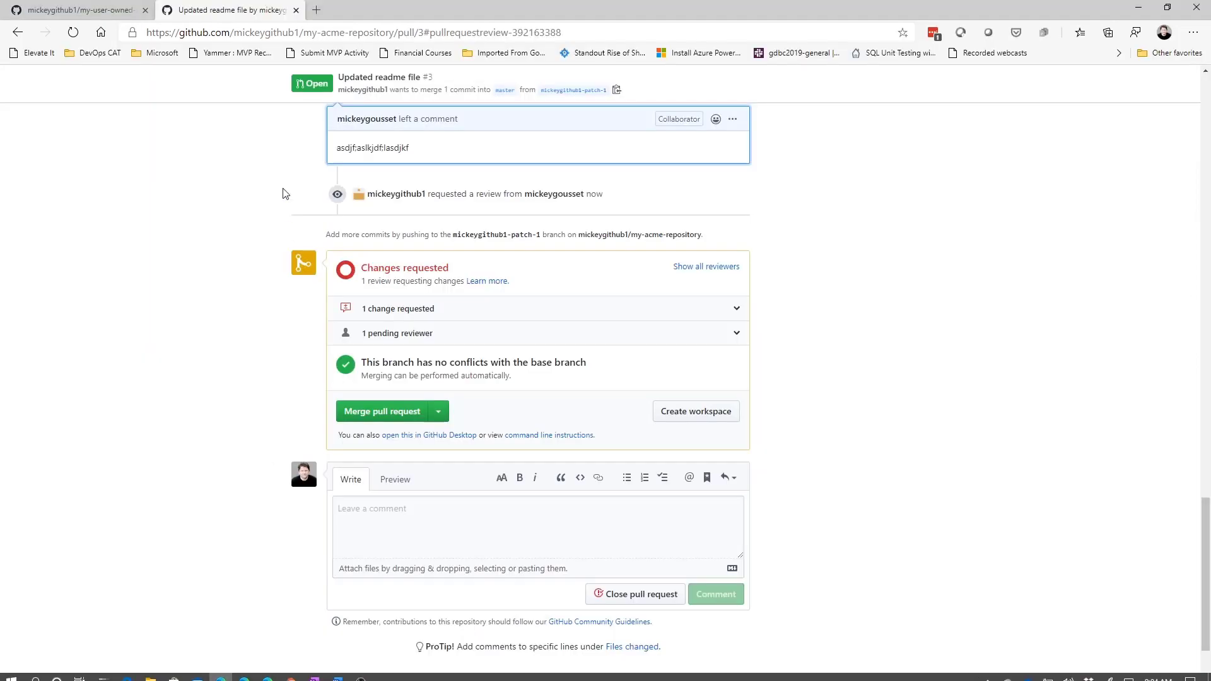
pyautogui.scroll(15, 284, 192)
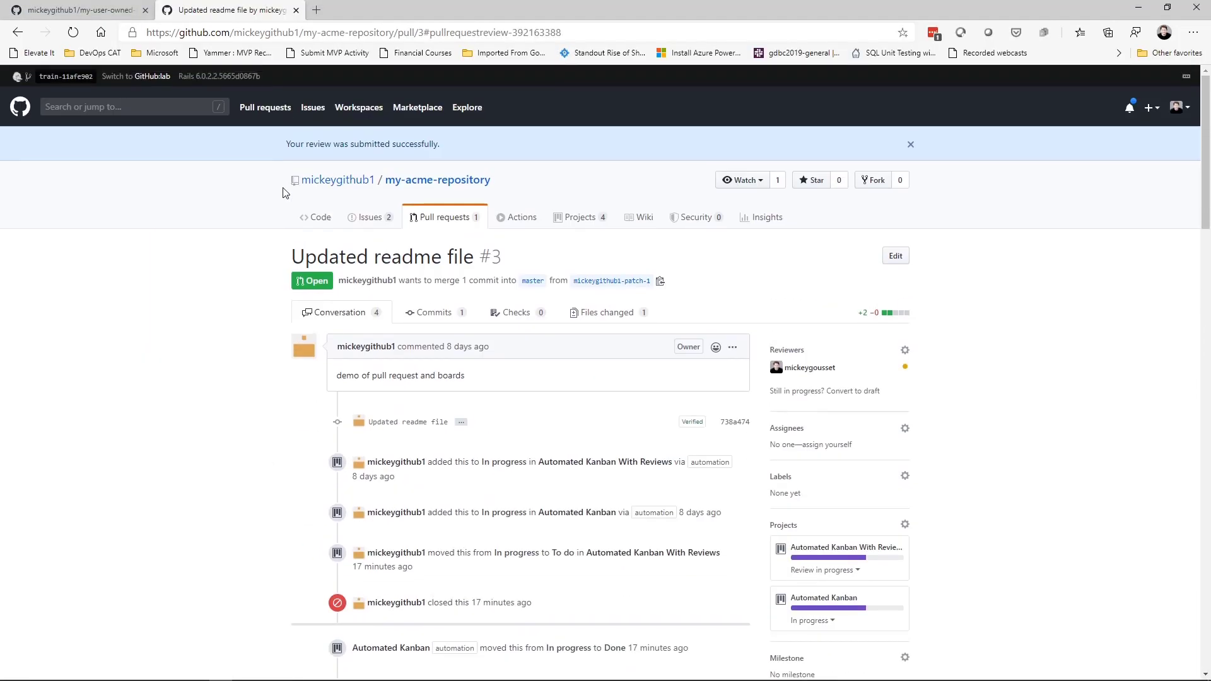
pyautogui.click(445, 218)
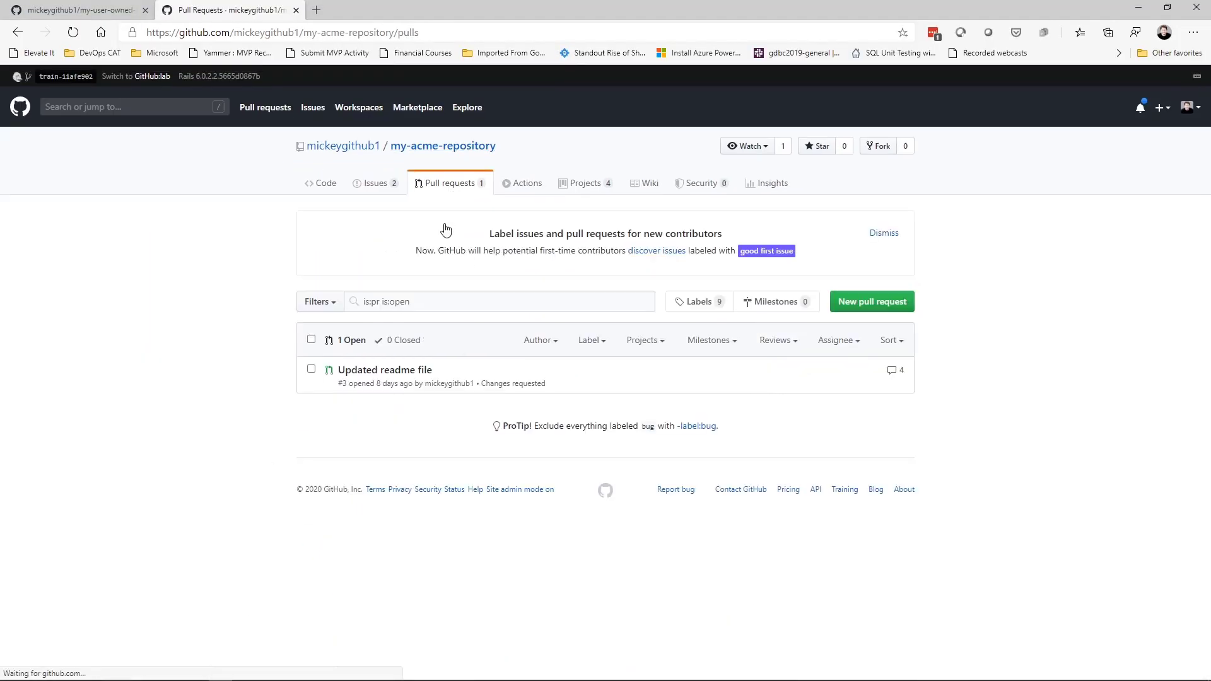
pyautogui.click(391, 370)
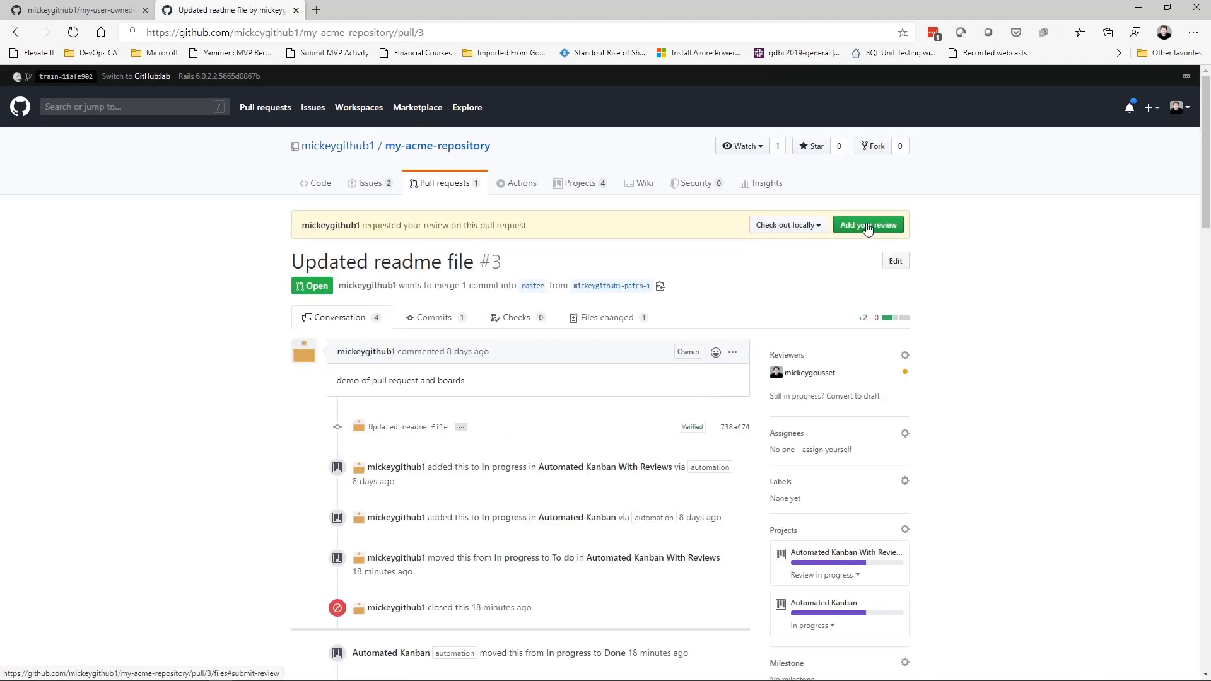
pyautogui.click(868, 226)
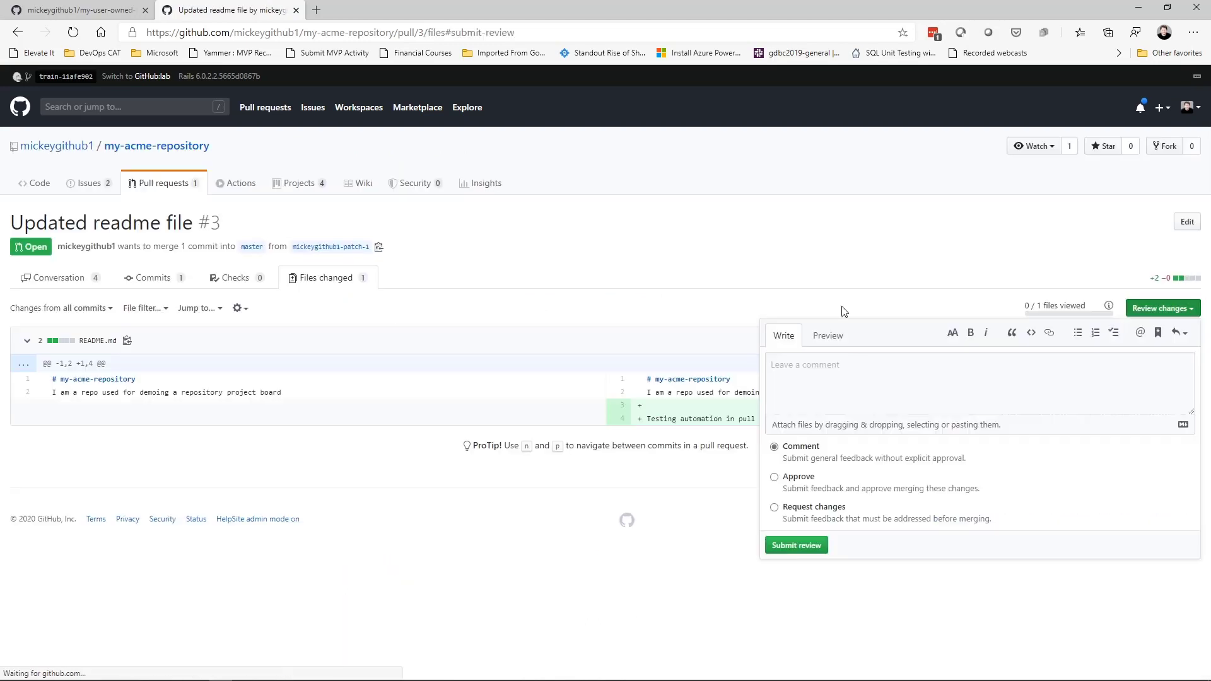
# Submit the review as Approve with the comment "looks good" and check the card on the owner's project board
pyautogui.click(850, 371)
pyautogui.write('looks good')
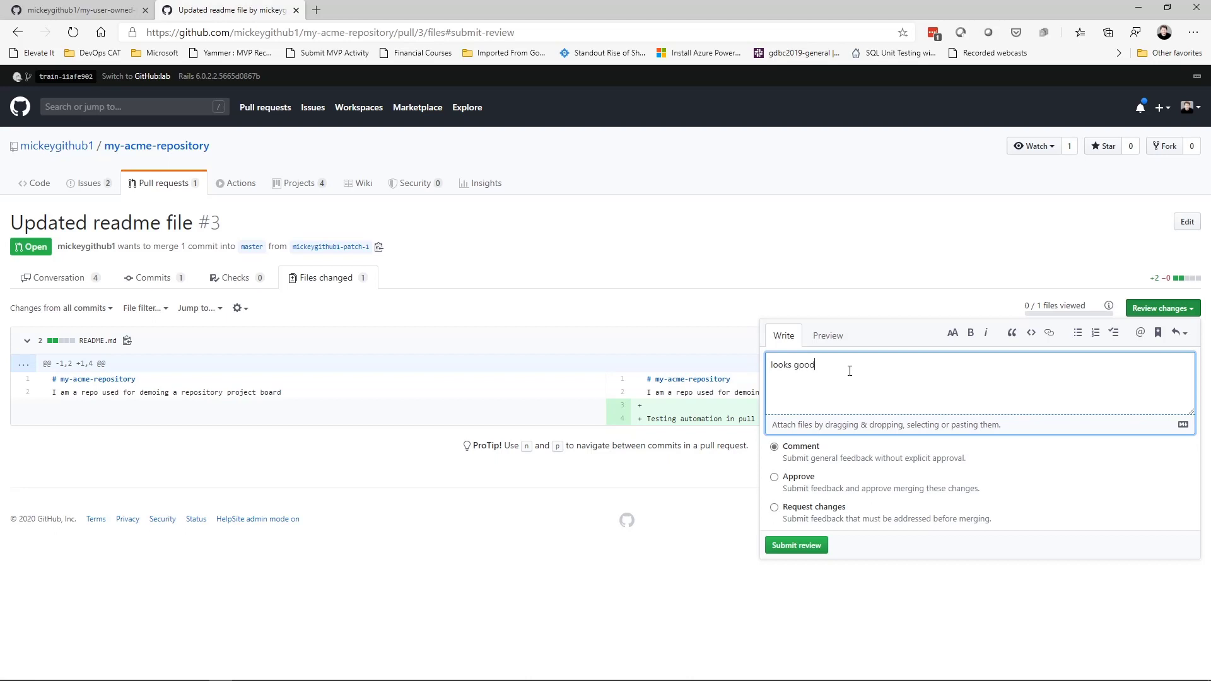
pyautogui.click(798, 482)
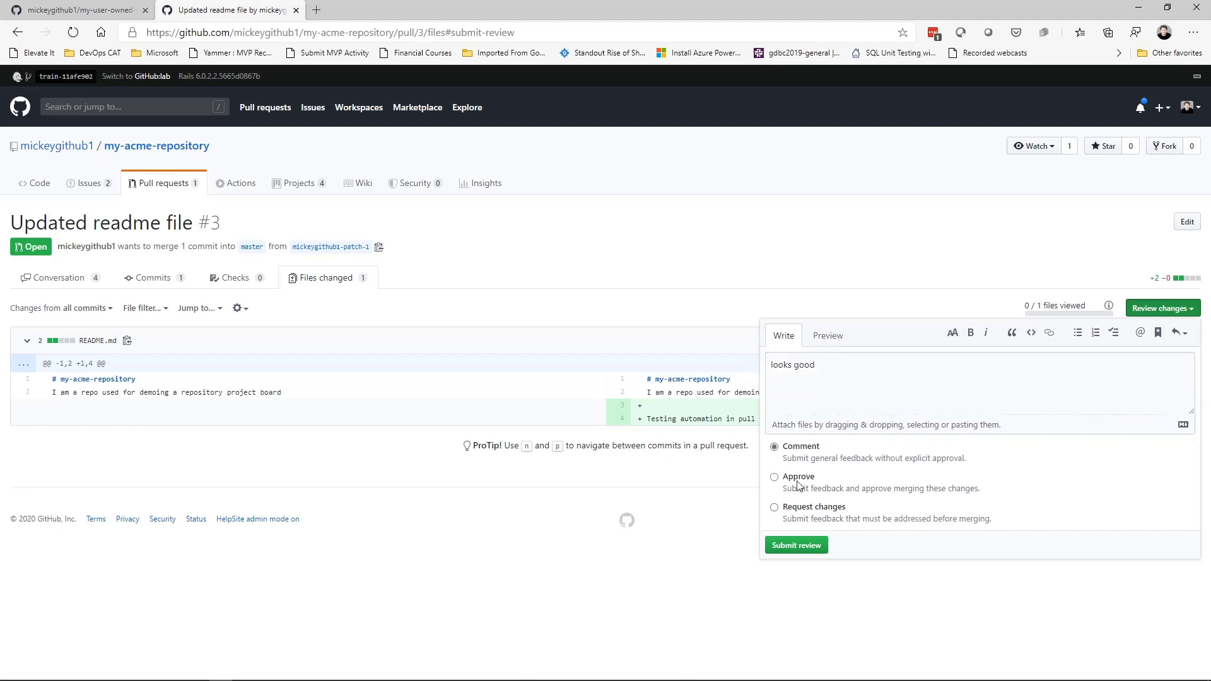
pyautogui.click(810, 549)
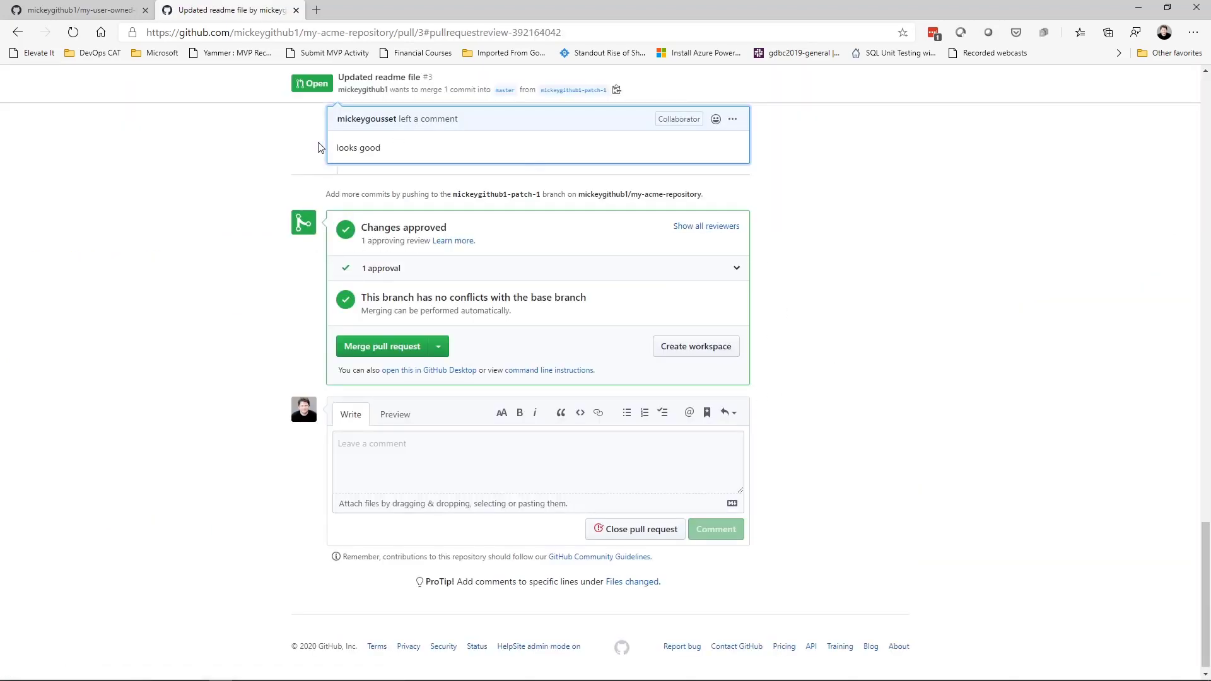
pyautogui.click(244, 677)
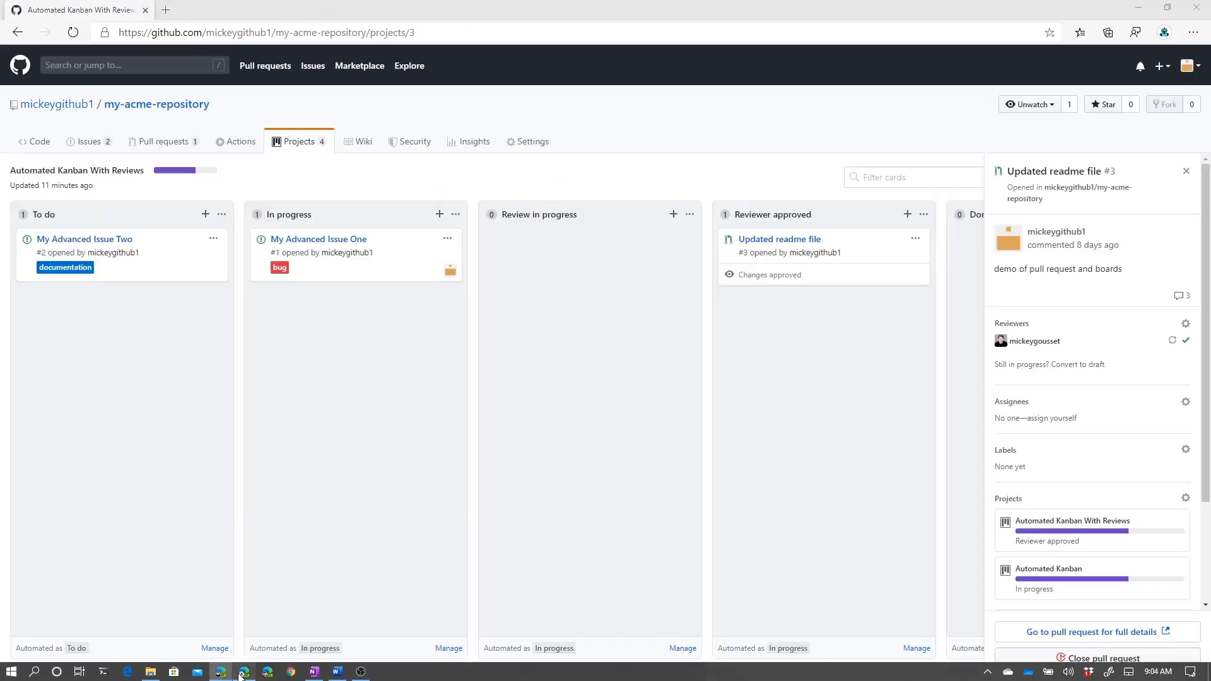